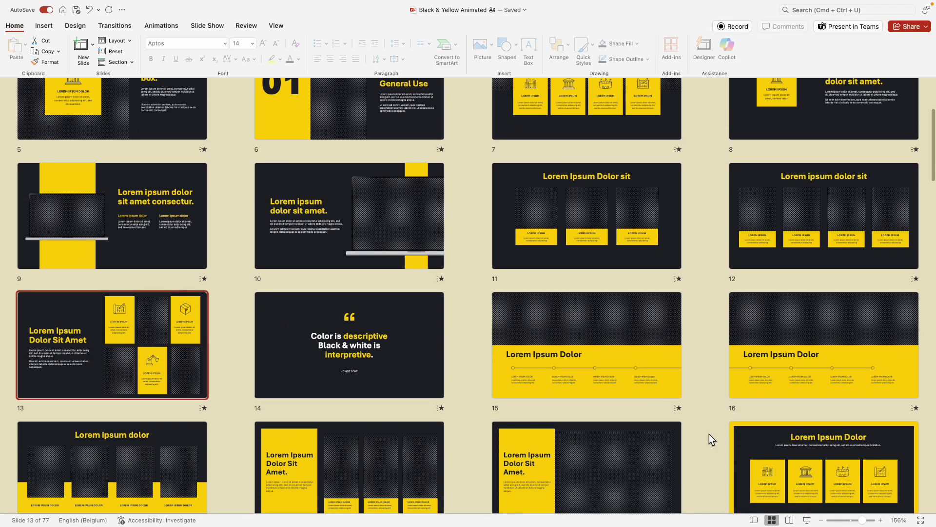
# Open slide 18 from the sorter and drop three Finder photos into its picture placeholders.
pyautogui.scroll(-5, 709, 434)
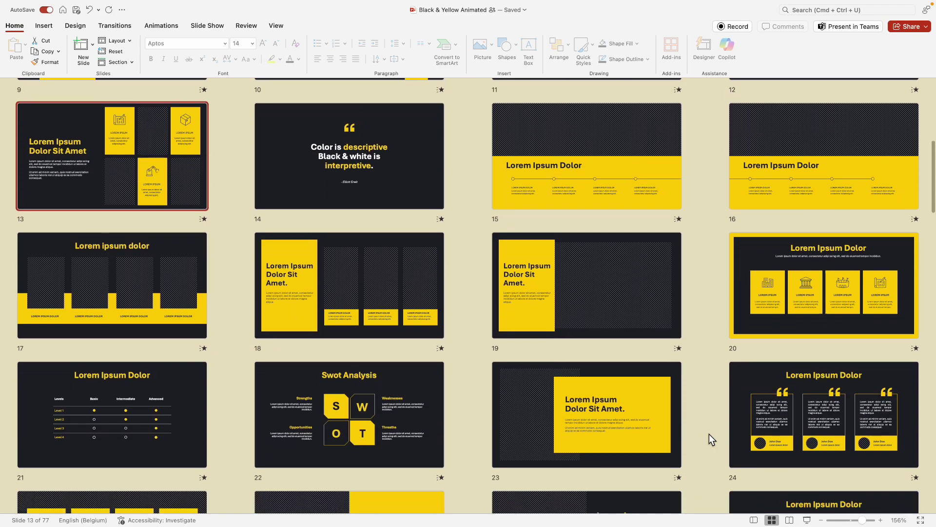
pyautogui.scroll(-6, 709, 434)
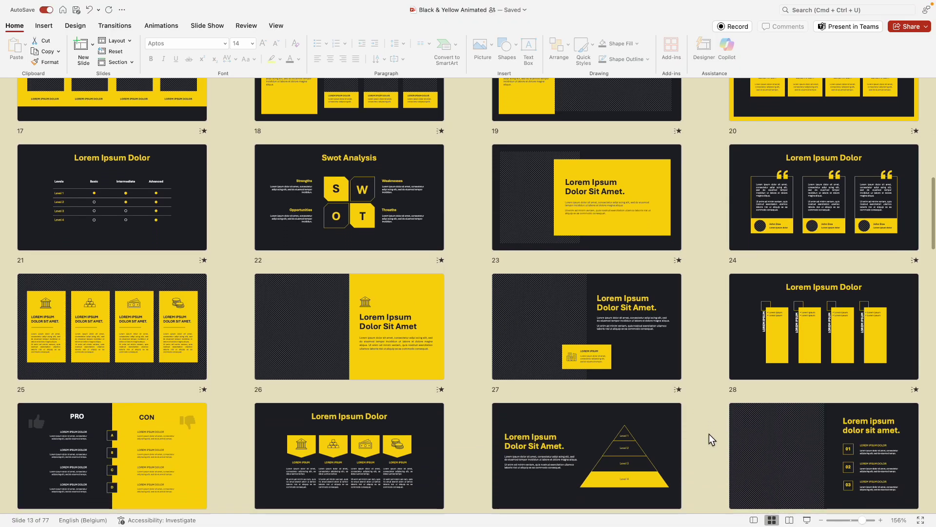
pyautogui.doubleClick(350, 97)
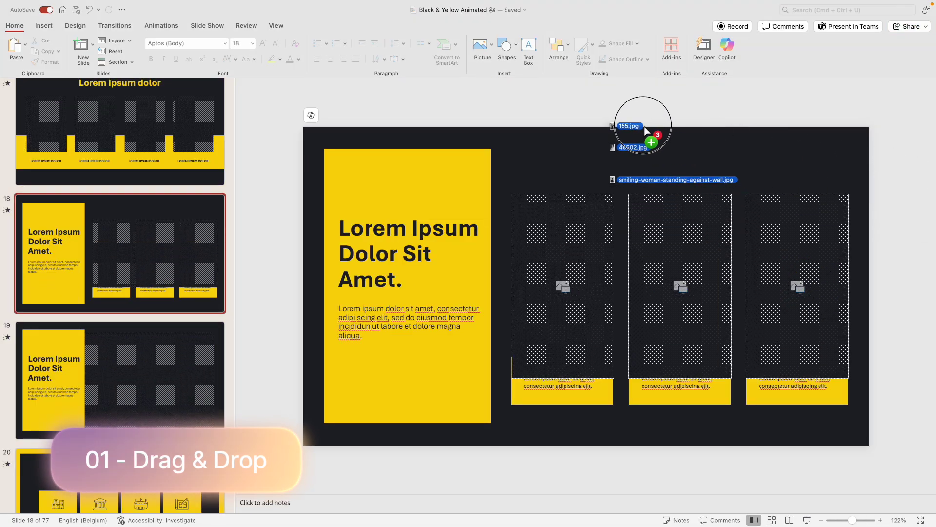
pyautogui.moveTo(637, 125); pyautogui.dragTo(643, 127)
pyautogui.click(772, 136)
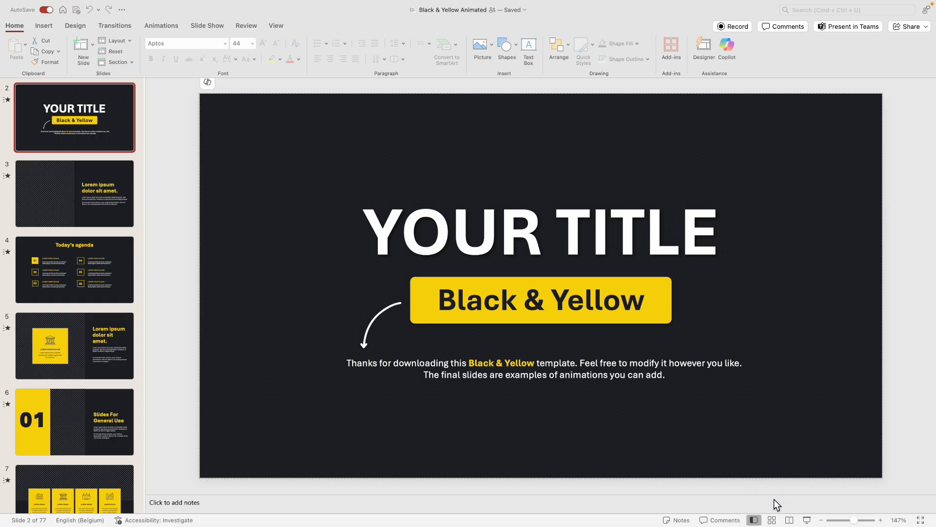
pyautogui.click(772, 520)
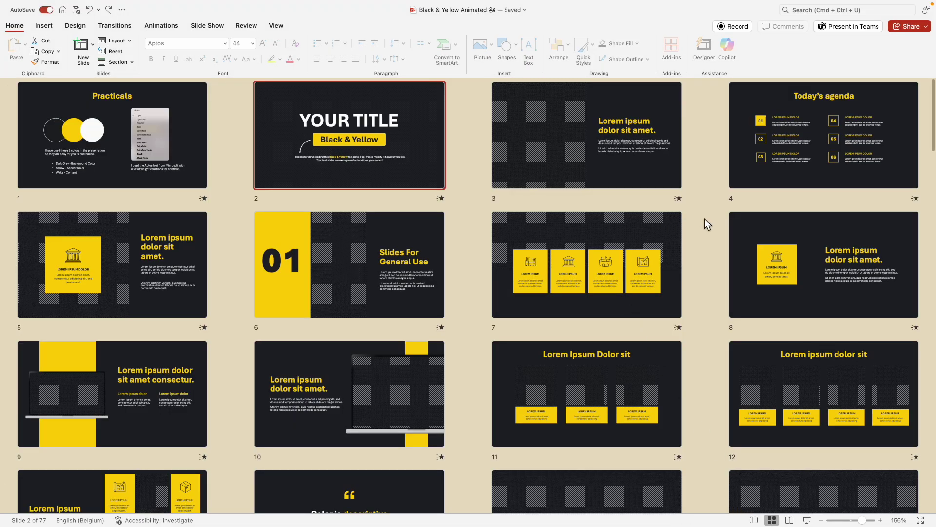
pyautogui.scroll(-5, 707, 237)
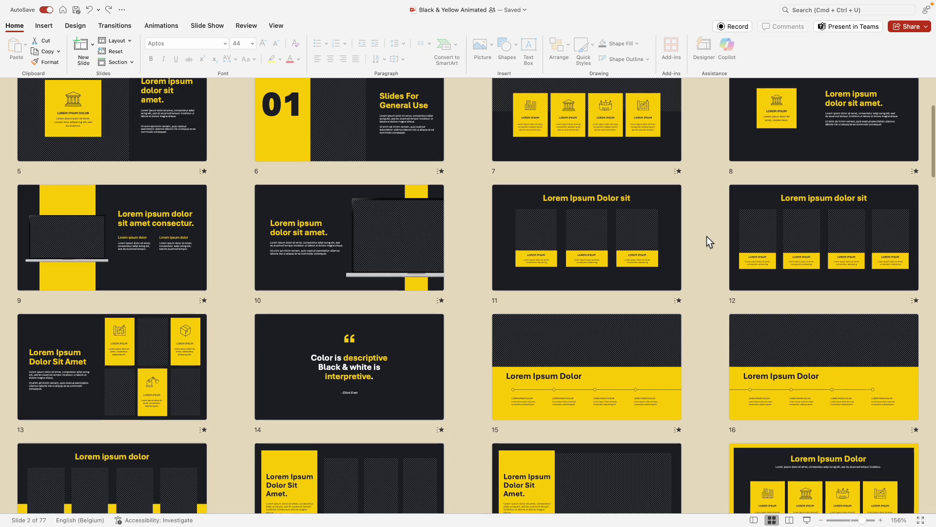
pyautogui.scroll(-6, 707, 236)
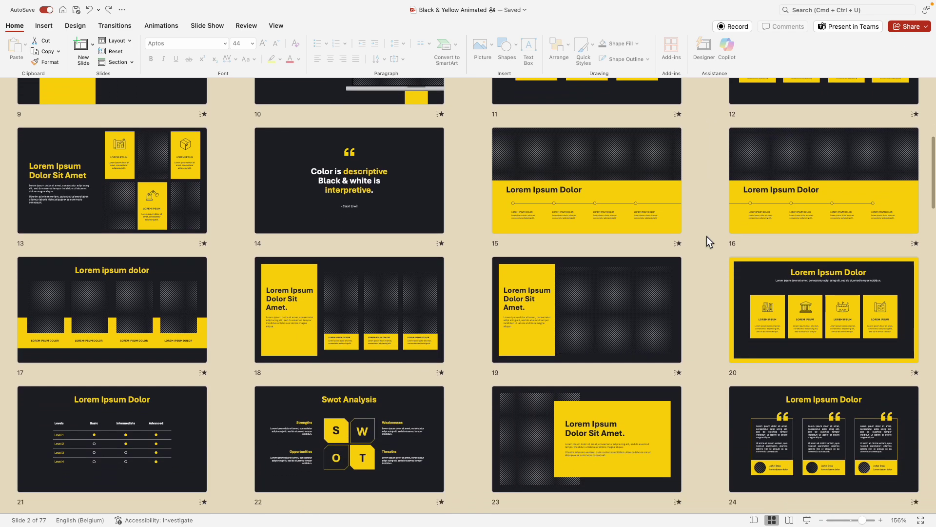
pyautogui.scroll(-6, 707, 236)
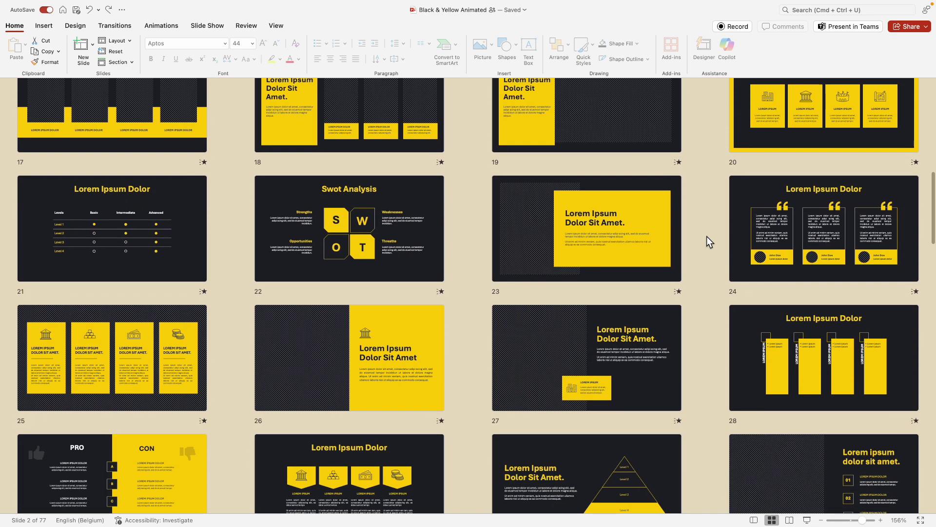
pyautogui.scroll(-6, 707, 236)
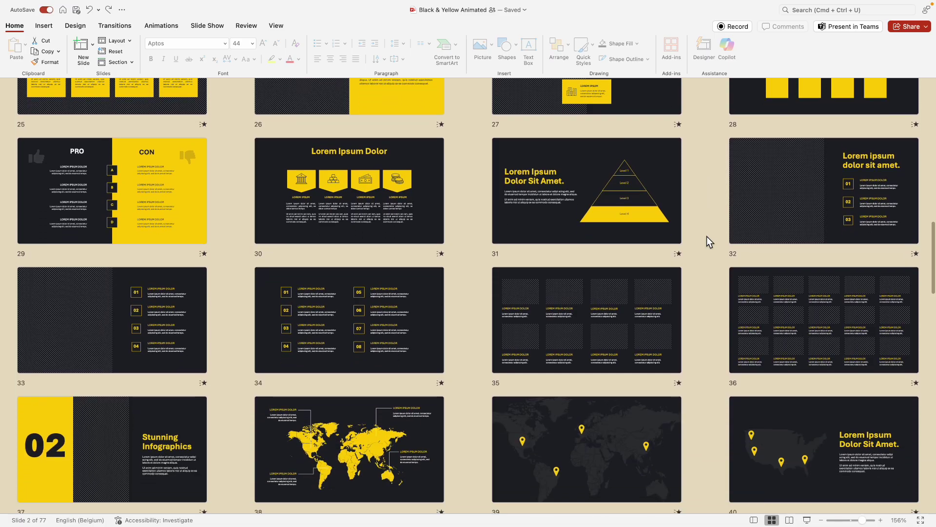
pyautogui.scroll(-2, 707, 236)
pyautogui.scroll(-5, 662, 314)
pyautogui.scroll(-4, 652, 272)
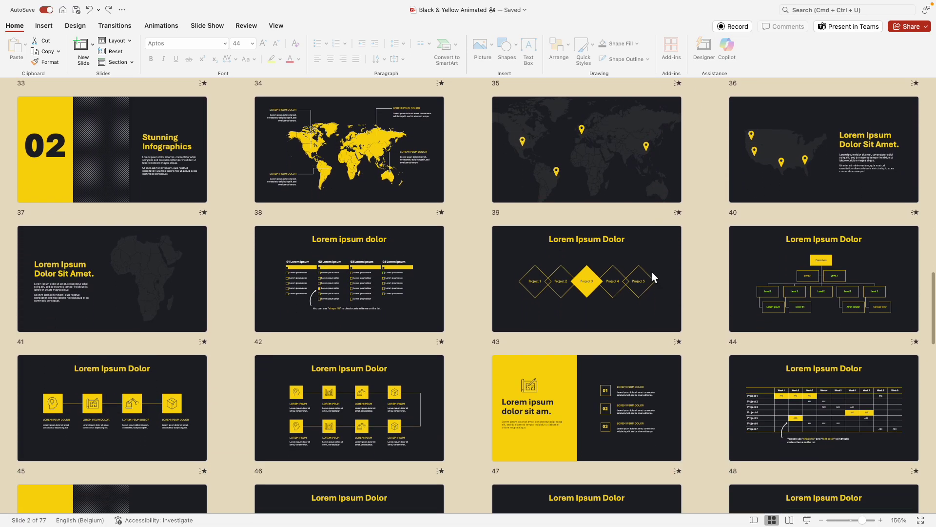
pyautogui.scroll(-10, 370, 369)
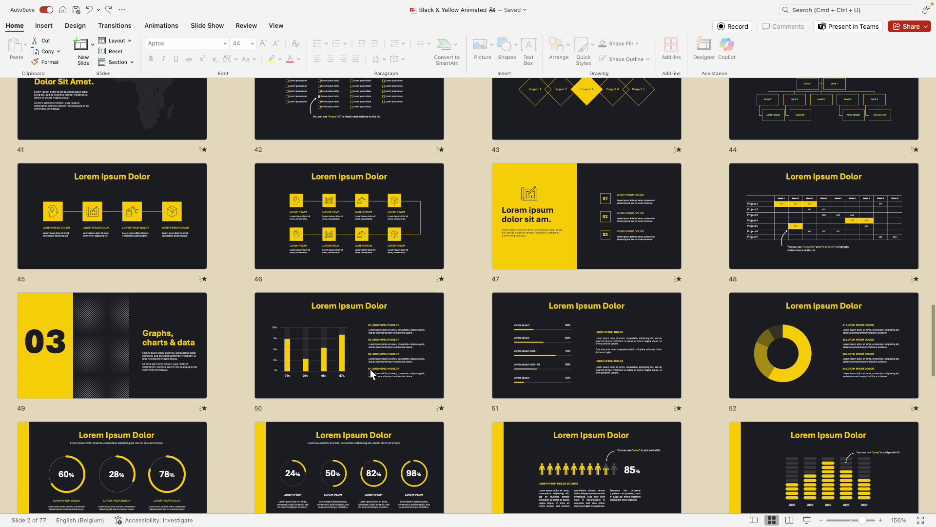
pyautogui.scroll(-2, 370, 369)
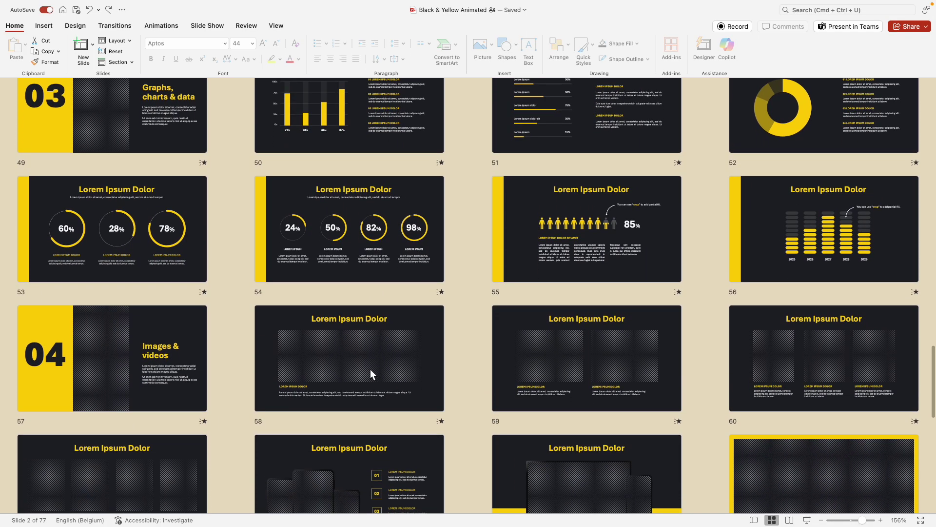
pyautogui.scroll(-4, 370, 370)
pyautogui.scroll(-1, 371, 371)
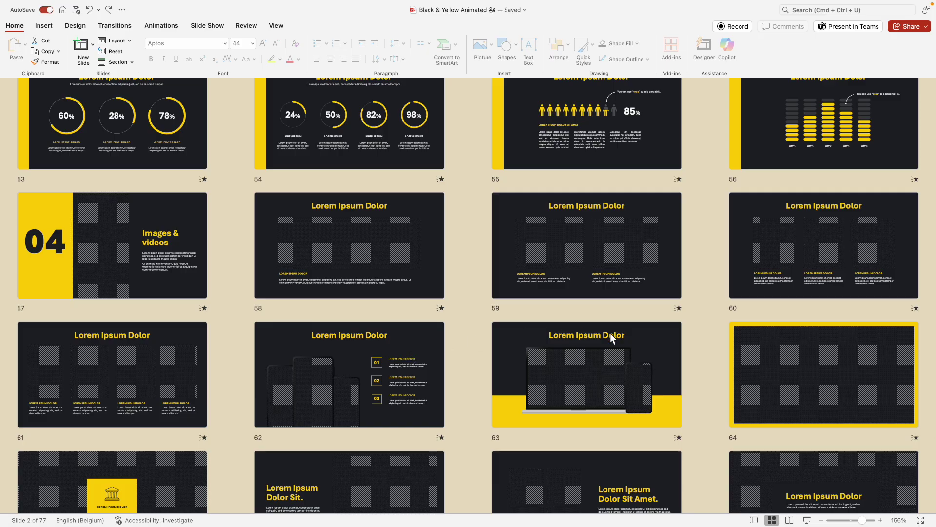
# Open slide 5 and place a mountain photo in its left background behind the yellow box.
pyautogui.click(754, 520)
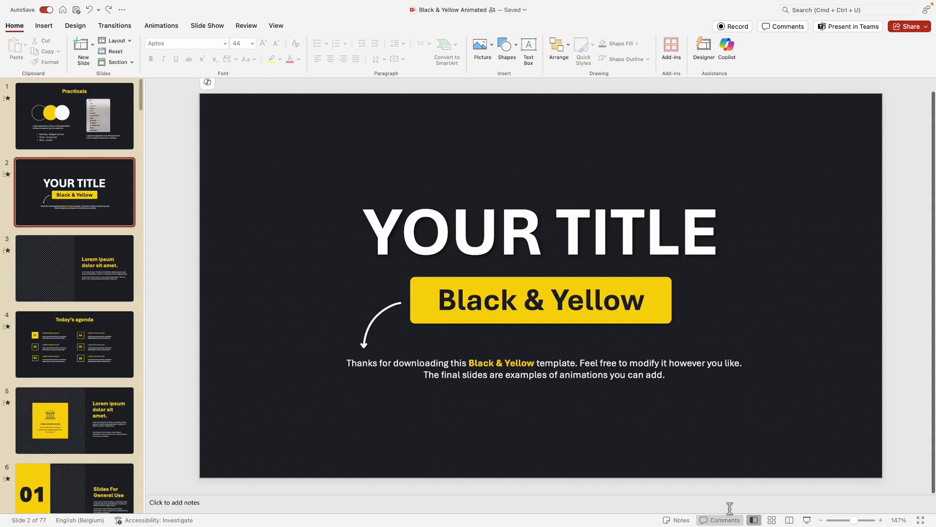
pyautogui.scroll(-3, 100, 324)
pyautogui.click(101, 326)
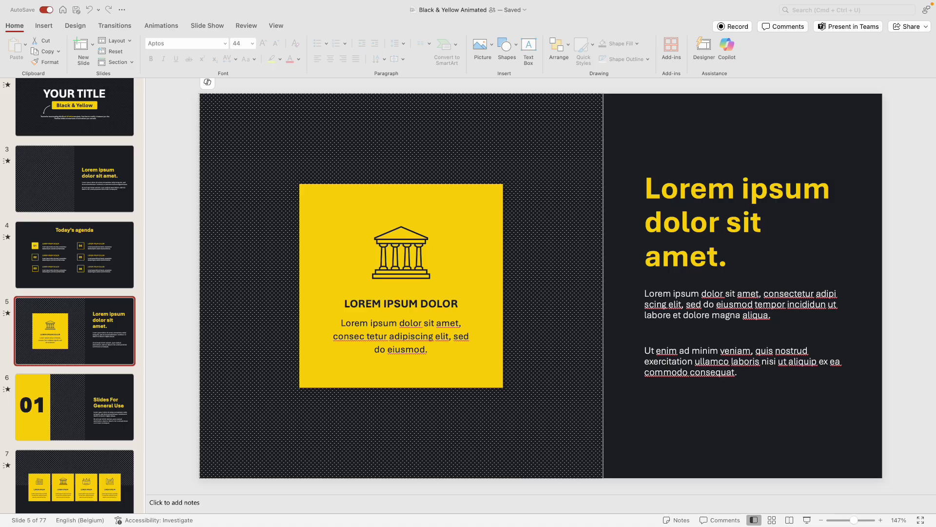
pyautogui.moveTo(925, 191); pyautogui.dragTo(507, 163)
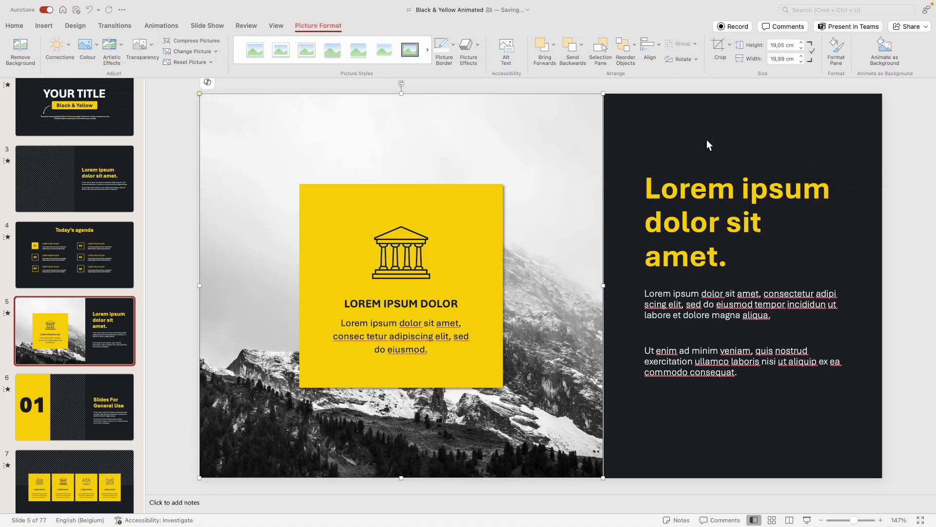
pyautogui.click(162, 224)
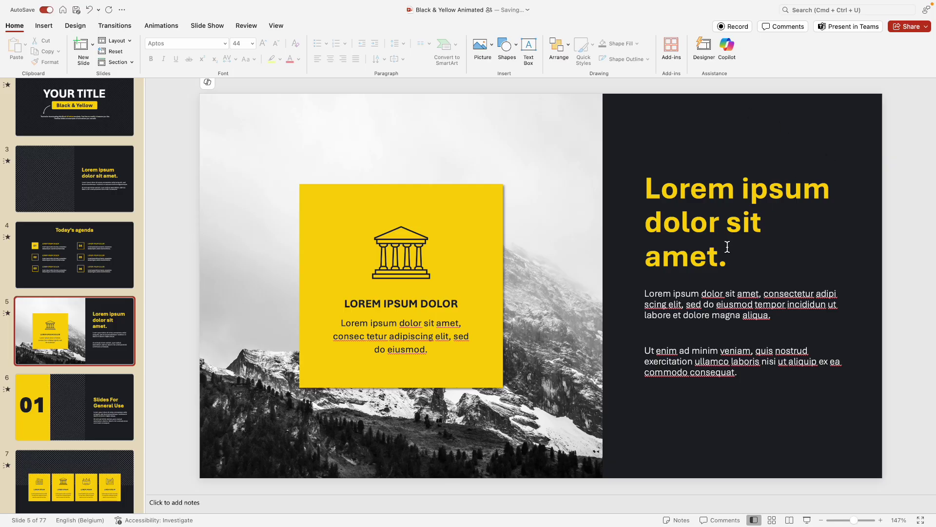
# Change slide 5's title to 'Add your own title in this box.'.
pyautogui.moveTo(643, 188); pyautogui.dragTo(769, 269)
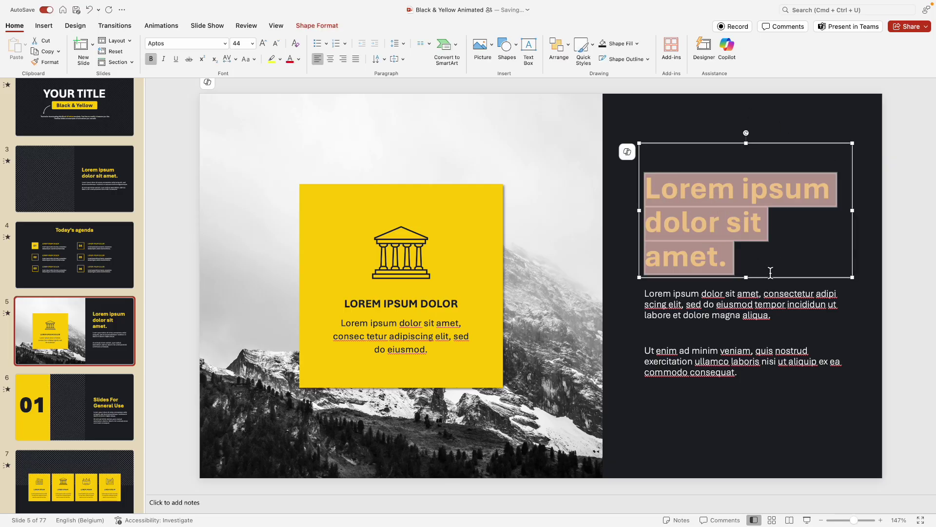
pyautogui.write('Add your own ti')
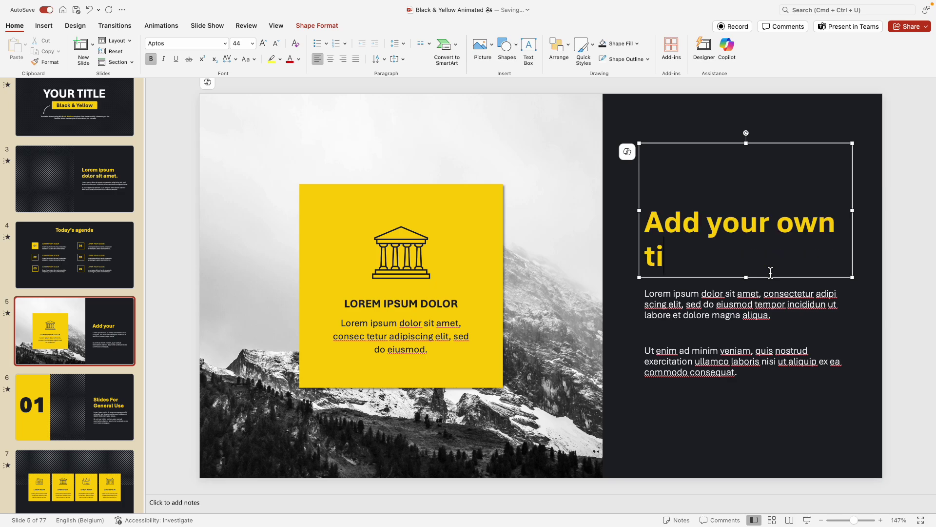
pyautogui.write('tle in this box.')
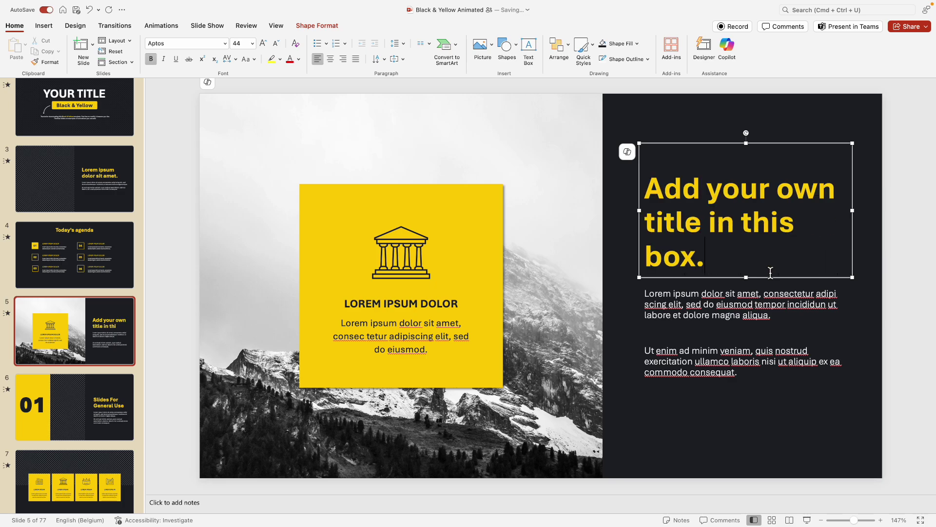
pyautogui.click(900, 304)
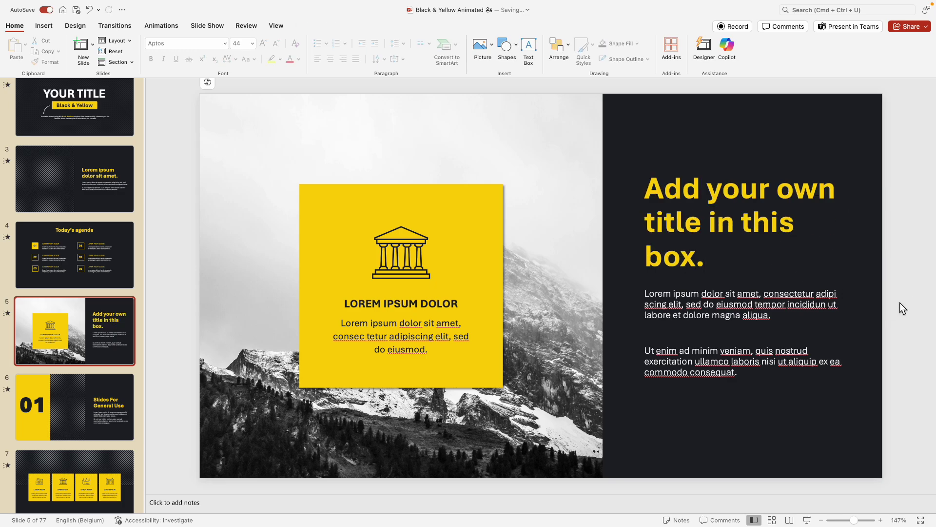
# Select the yellow box's body text, then deselect everything on the slide.
pyautogui.click(653, 296)
pyautogui.press('super+a')
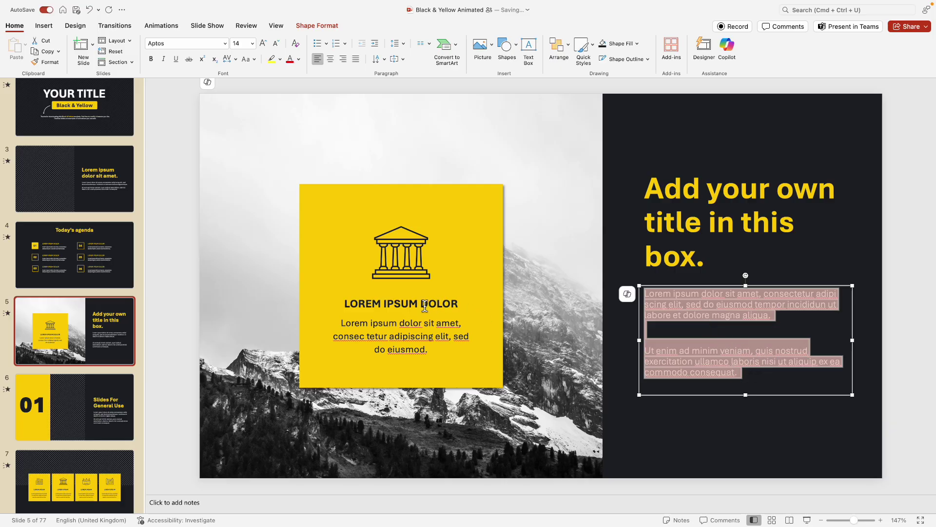
pyautogui.click(423, 336)
pyautogui.click(805, 152)
pyautogui.click(807, 129)
# Drop the mountain photo into slide 6's middle placeholder and crop-shift it to centre the peak.
pyautogui.click(63, 430)
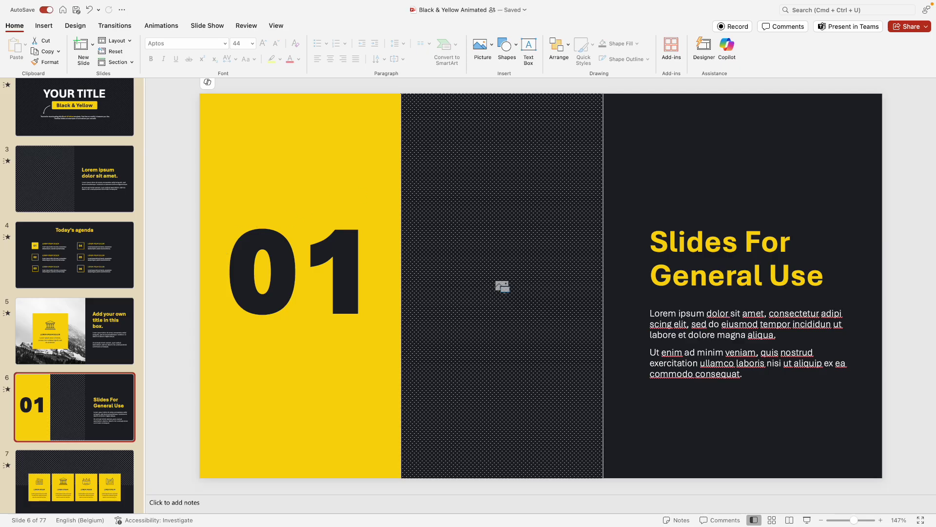
pyautogui.moveTo(935, 369); pyautogui.dragTo(597, 253)
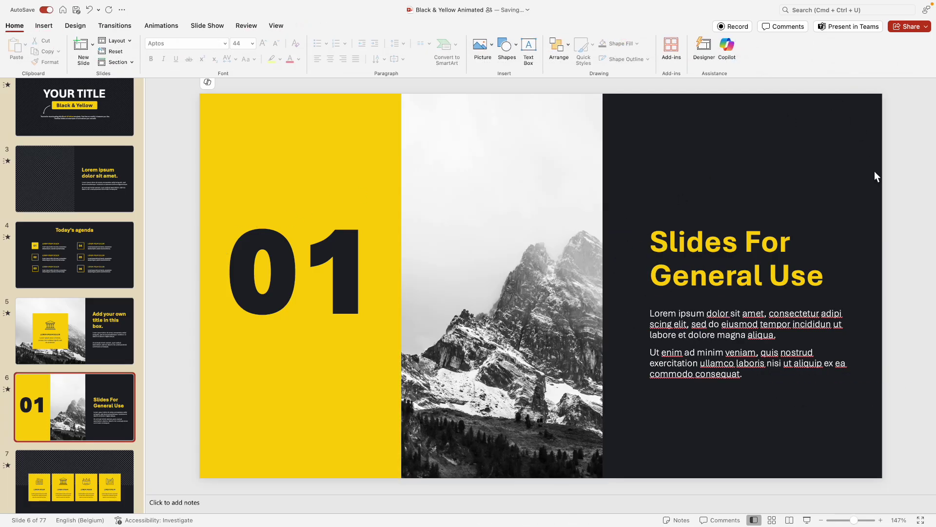
pyautogui.click(537, 218)
pyautogui.rightClick(534, 215)
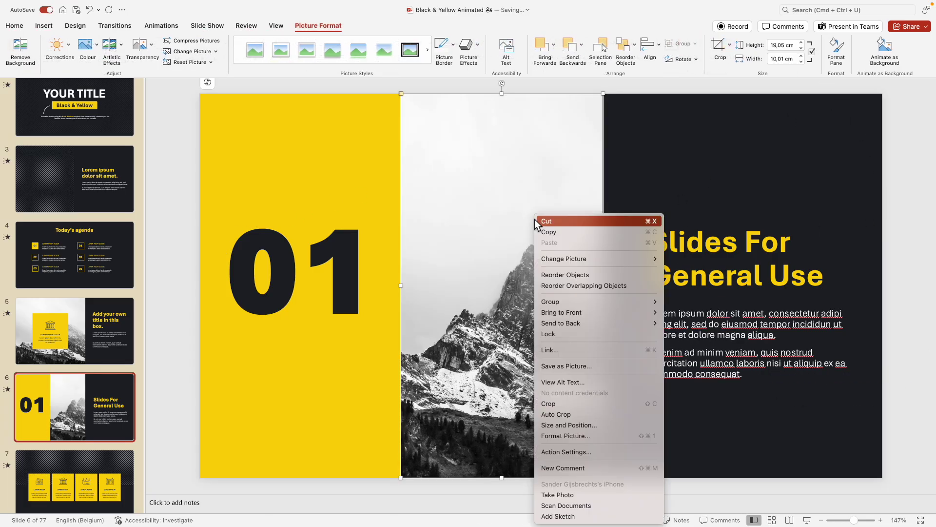
pyautogui.click(578, 407)
pyautogui.moveTo(581, 244); pyautogui.dragTo(445, 256)
pyautogui.click(820, 106)
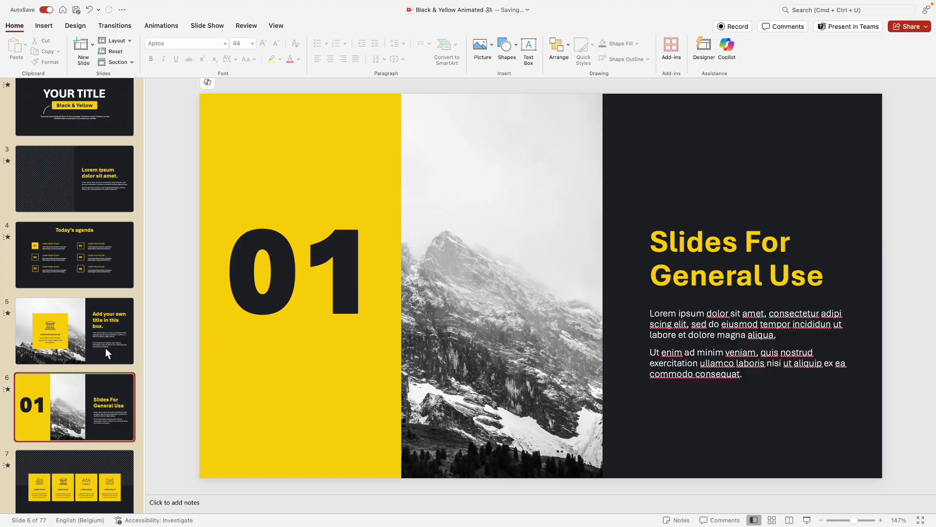
pyautogui.scroll(-10, 106, 348)
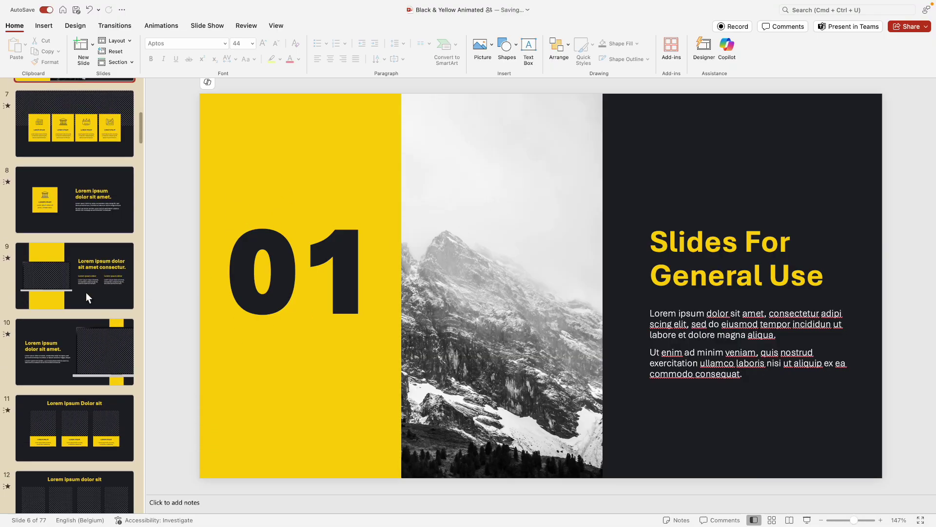
# Fill slide 10's laptop screen with a mountain photo and preview the slide full-screen.
pyautogui.click(85, 292)
pyautogui.click(98, 347)
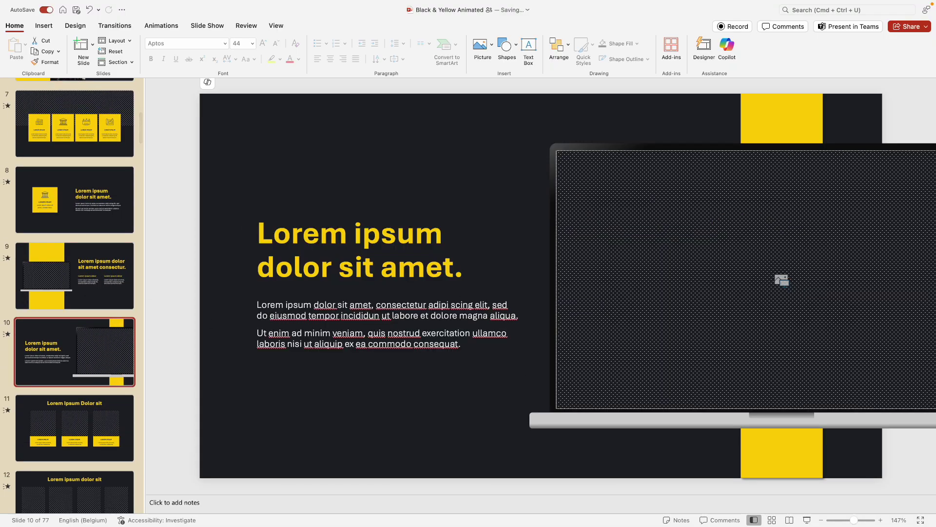
pyautogui.hscroll(2, 543, 286)
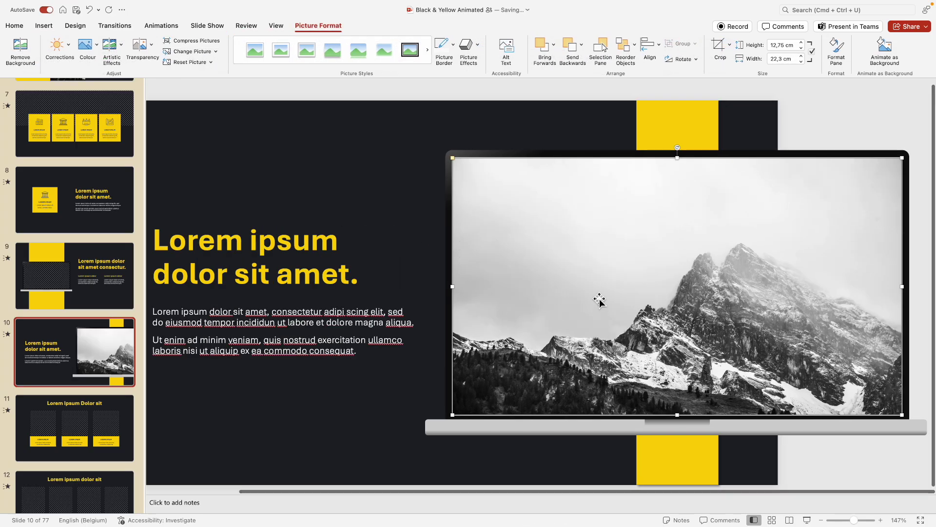
pyautogui.click(345, 146)
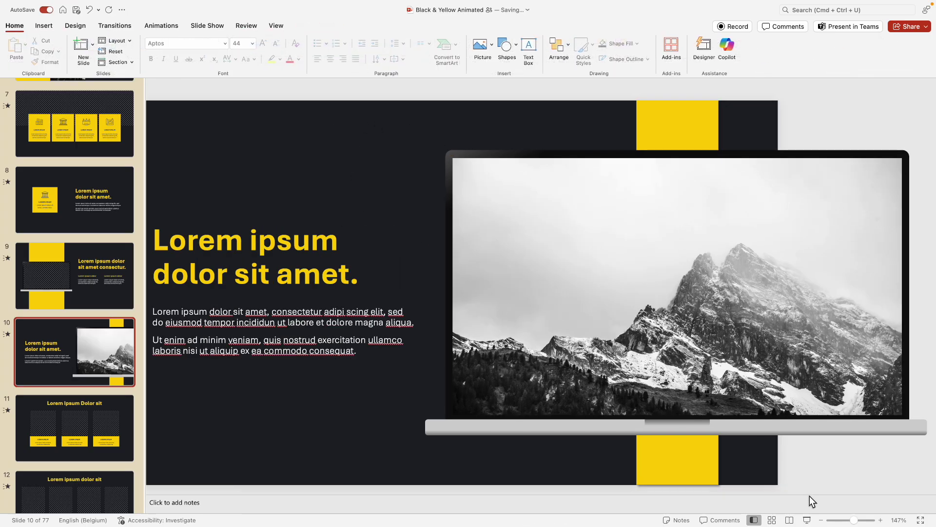
pyautogui.press('super+Return')
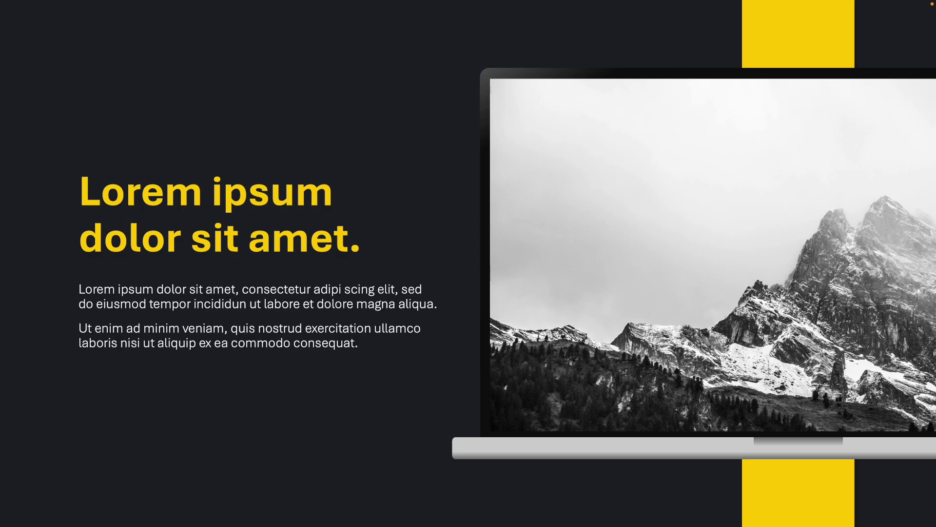
pyautogui.press('Escape')
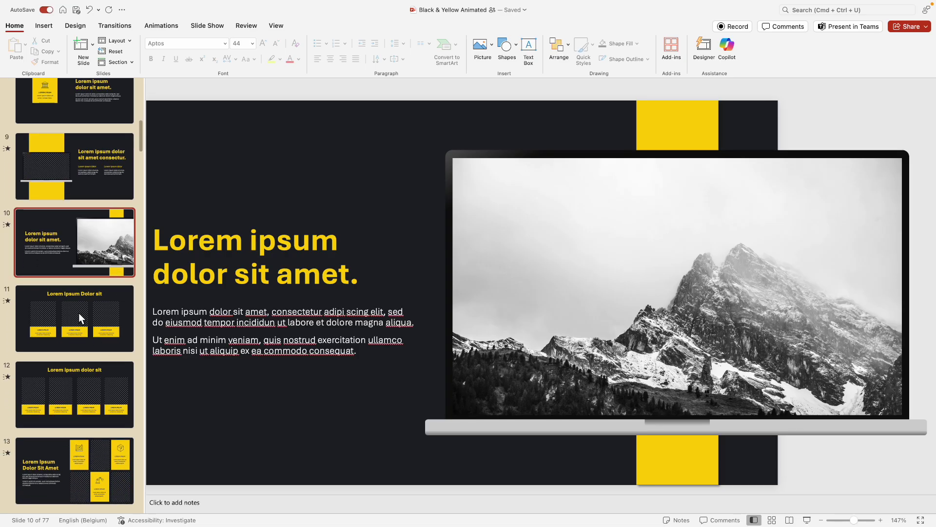
# Insert three 'construction' stock photos into slide 13's three empty image boxes.
pyautogui.click(67, 462)
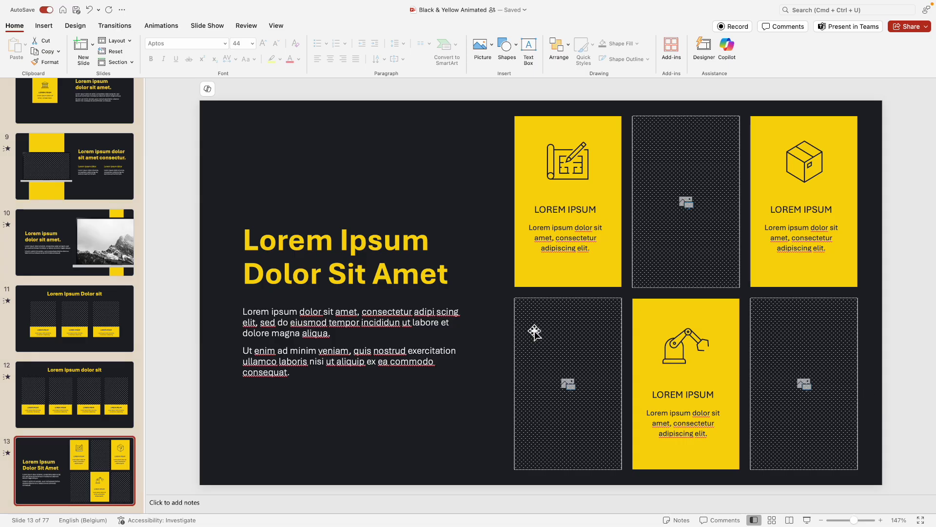
pyautogui.click(58, 28)
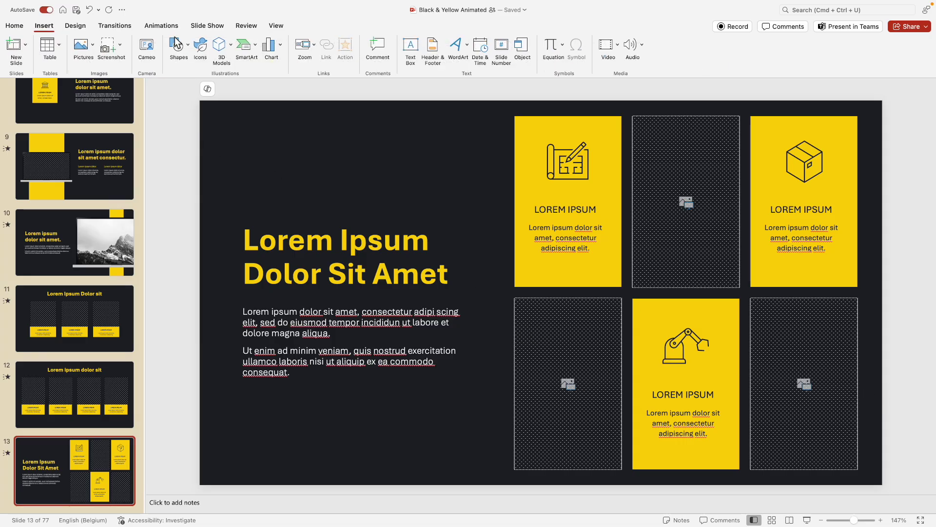
pyautogui.click(200, 46)
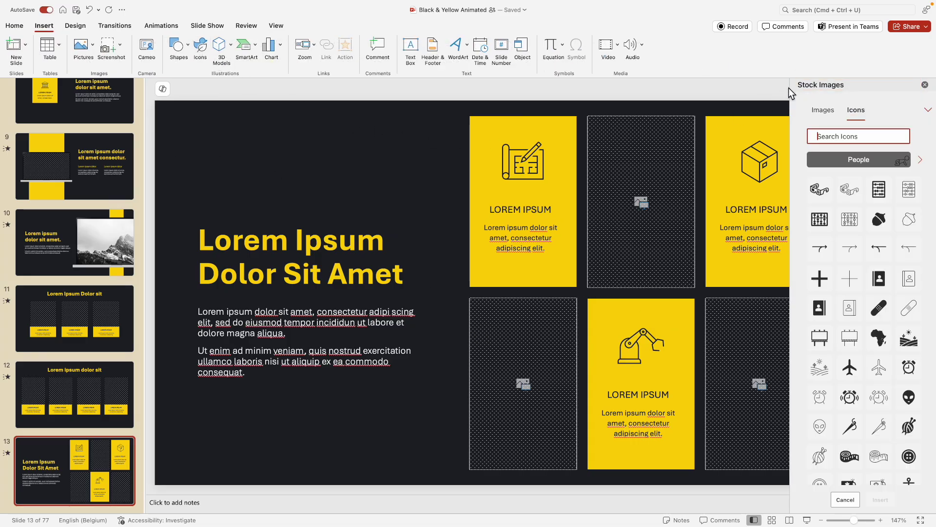
pyautogui.click(823, 110)
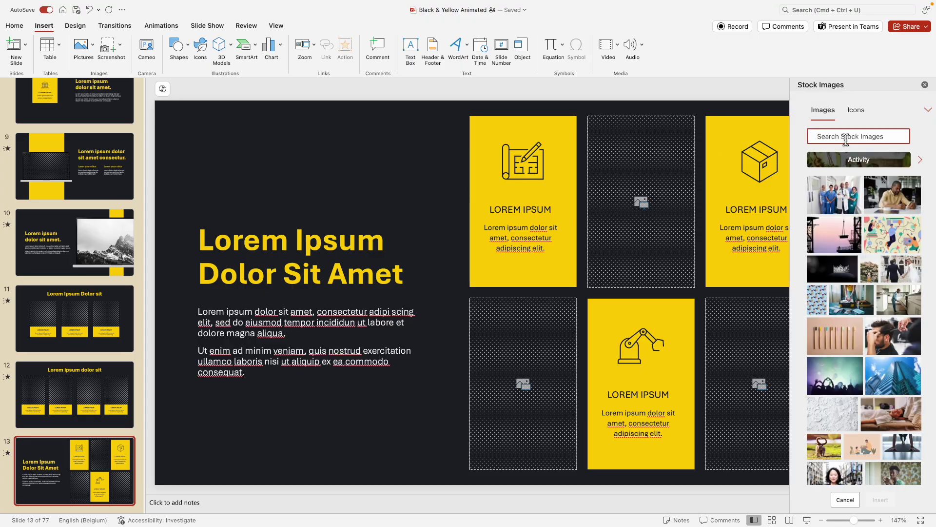
pyautogui.write('construction')
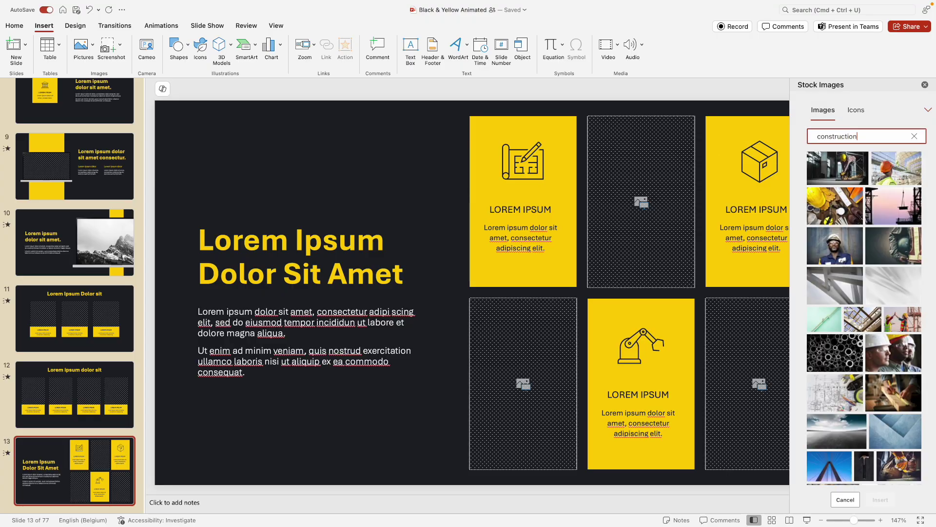
pyautogui.click(854, 173)
pyautogui.click(906, 255)
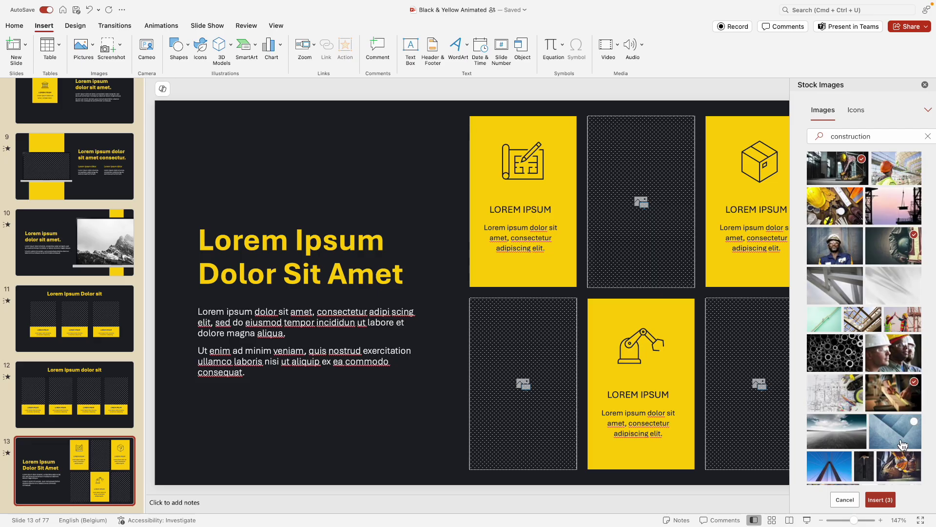
pyautogui.click(881, 499)
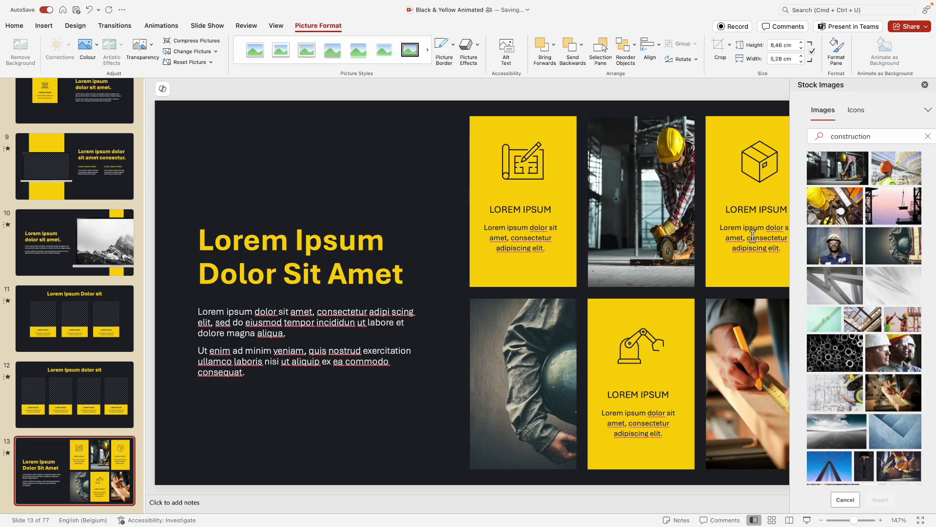
pyautogui.click(925, 85)
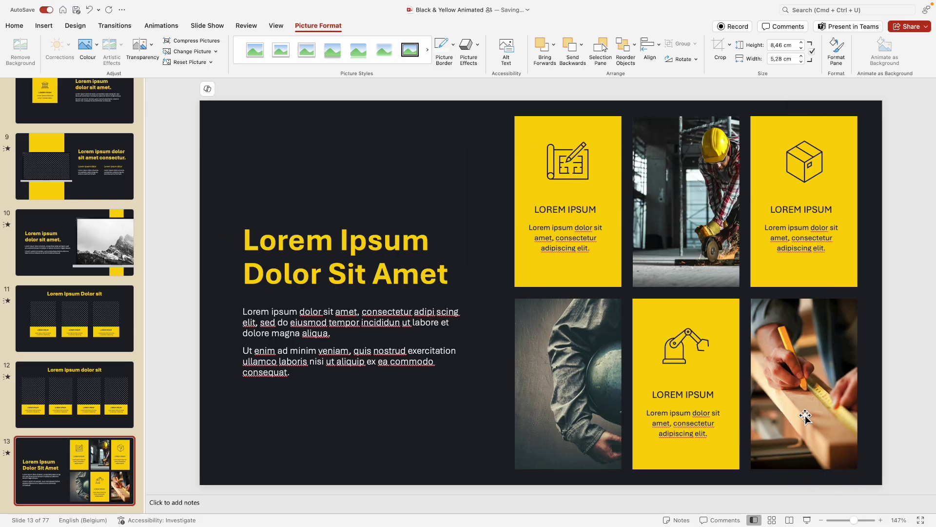
# Crop the bottom-left helmet photo, sliding it sideways within its frame.
pyautogui.click(568, 347)
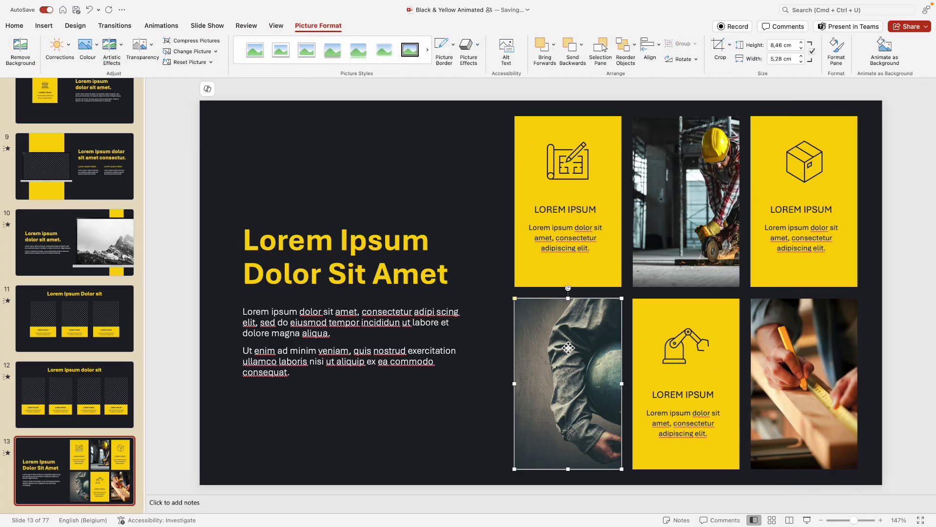
pyautogui.rightClick(568, 347)
pyautogui.click(600, 420)
pyautogui.moveTo(594, 408); pyautogui.dragTo(568, 416)
# Crop the top-middle worker photo, shifting it left within its frame.
pyautogui.click(703, 225)
pyautogui.doubleClick(703, 225)
pyautogui.moveTo(710, 247); pyautogui.dragTo(682, 248)
pyautogui.click(436, 151)
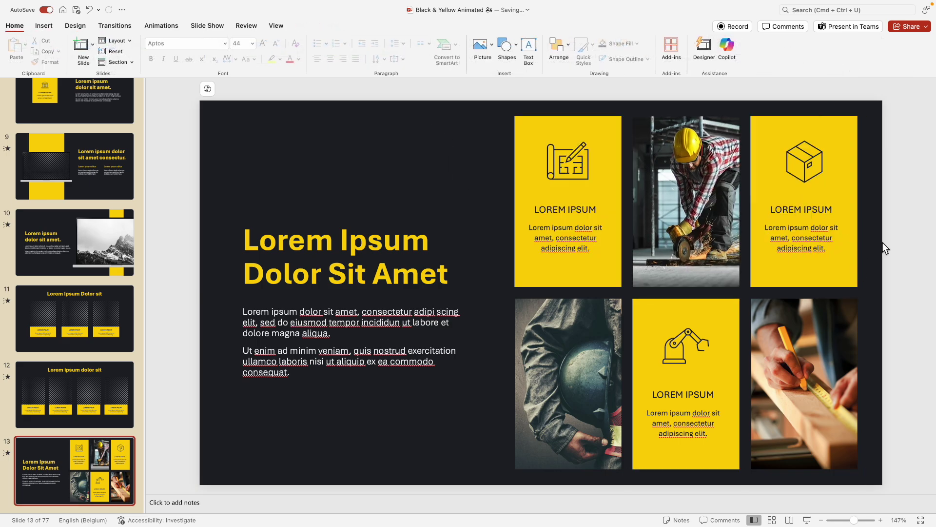
pyautogui.scroll(-10, 99, 189)
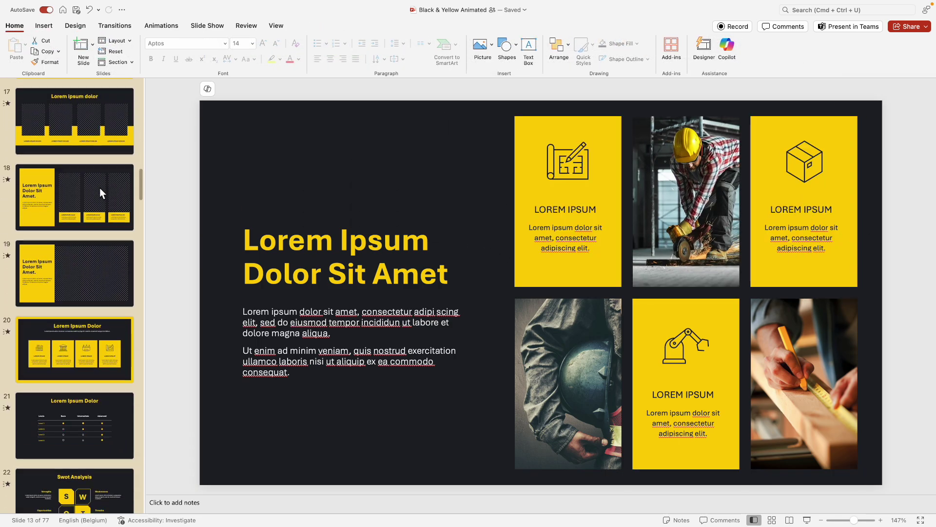
pyautogui.scroll(-12, 100, 188)
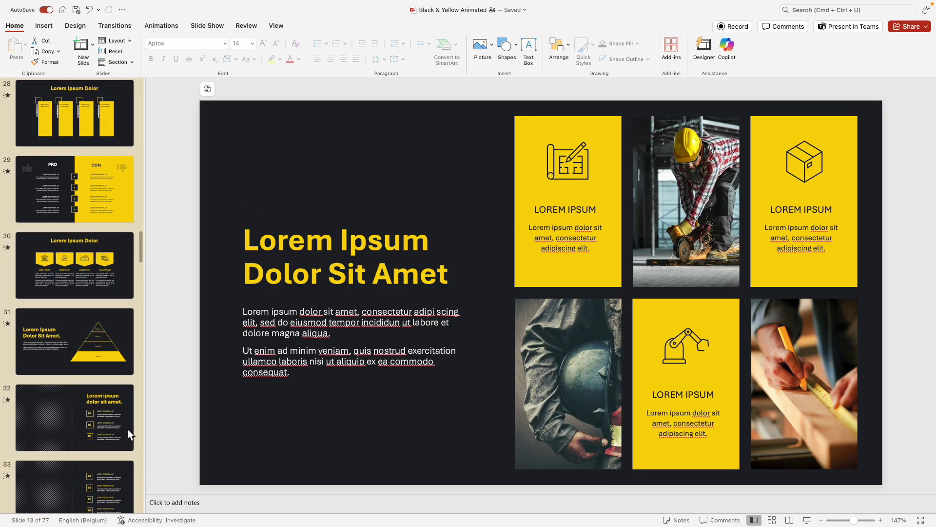
pyautogui.scroll(20, 75, 403)
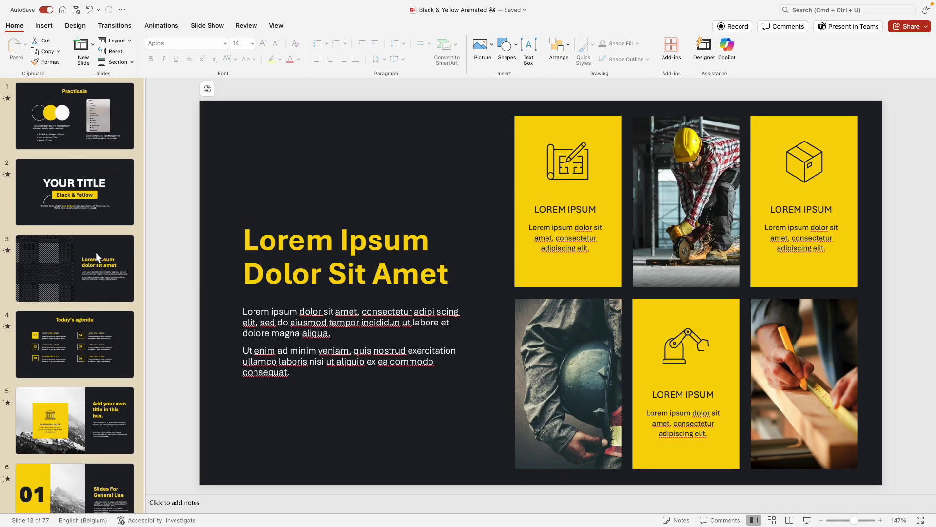
# Go to the Practicals slide and inspect its outlined, yellow and white colour circles.
pyautogui.click(93, 189)
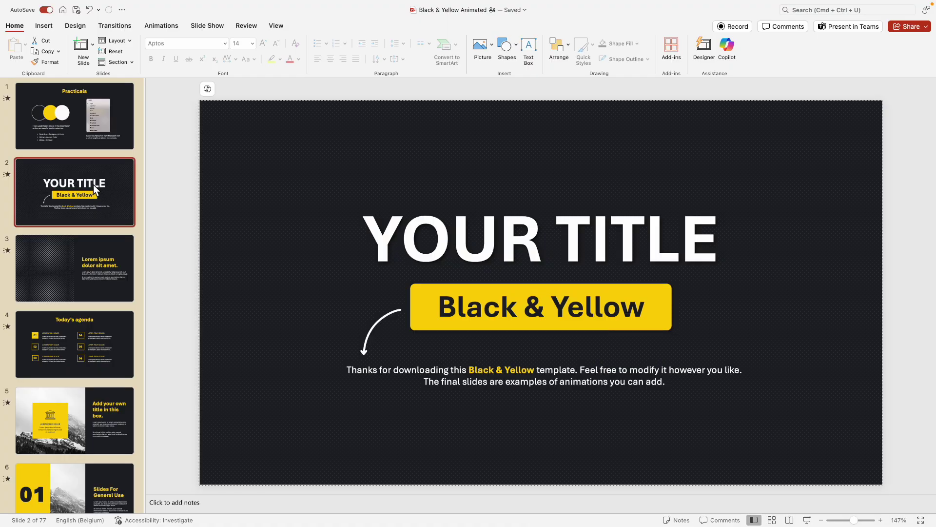
pyautogui.click(78, 127)
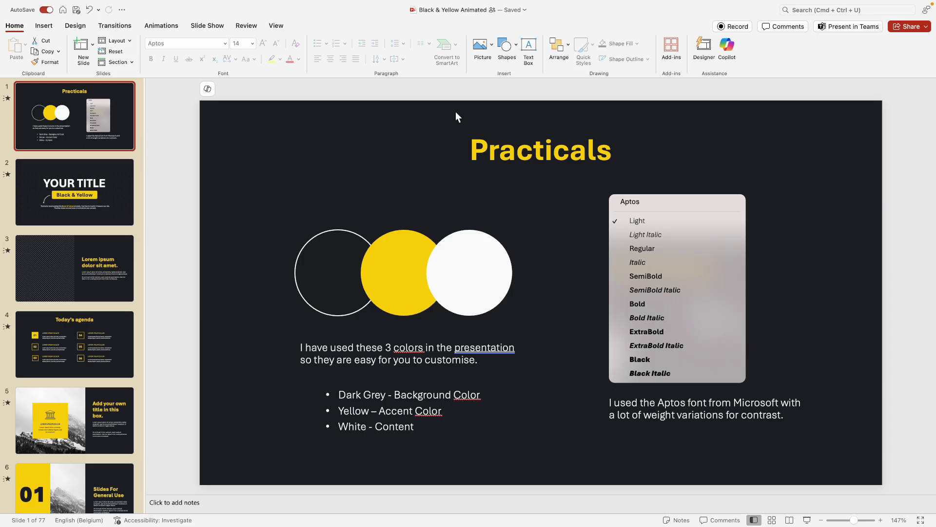
pyautogui.click(309, 258)
pyautogui.click(398, 252)
pyautogui.click(466, 257)
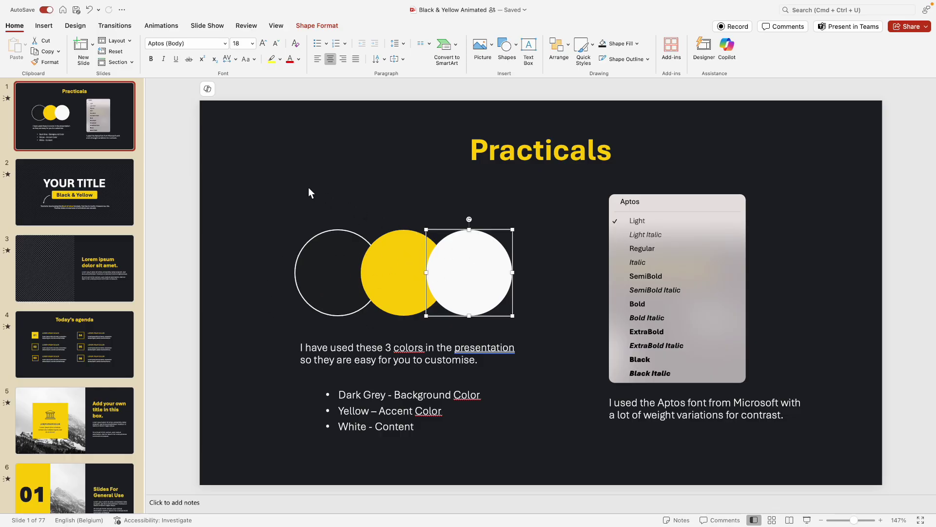
pyautogui.click(405, 273)
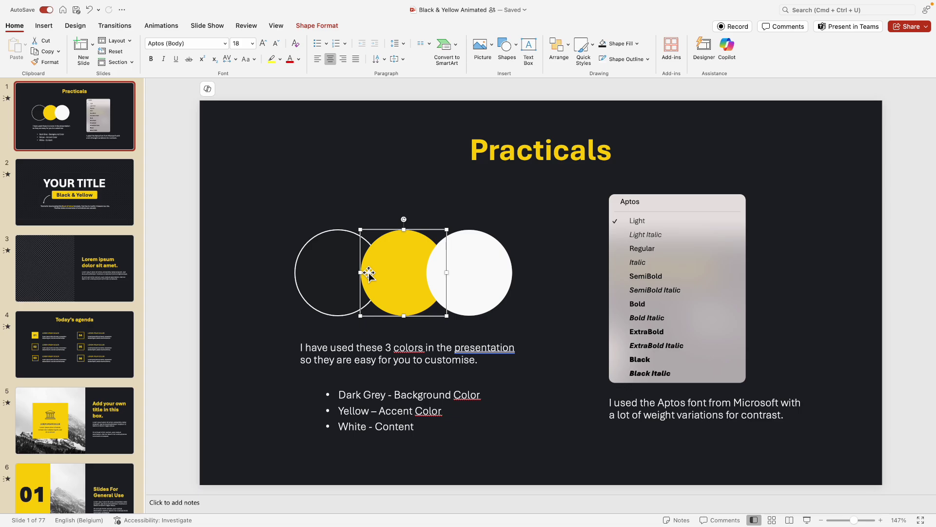
pyautogui.press('Escape')
# Create custom theme colours with Accent 3 changed from yellow to lime green C5FD50.
pyautogui.click(81, 29)
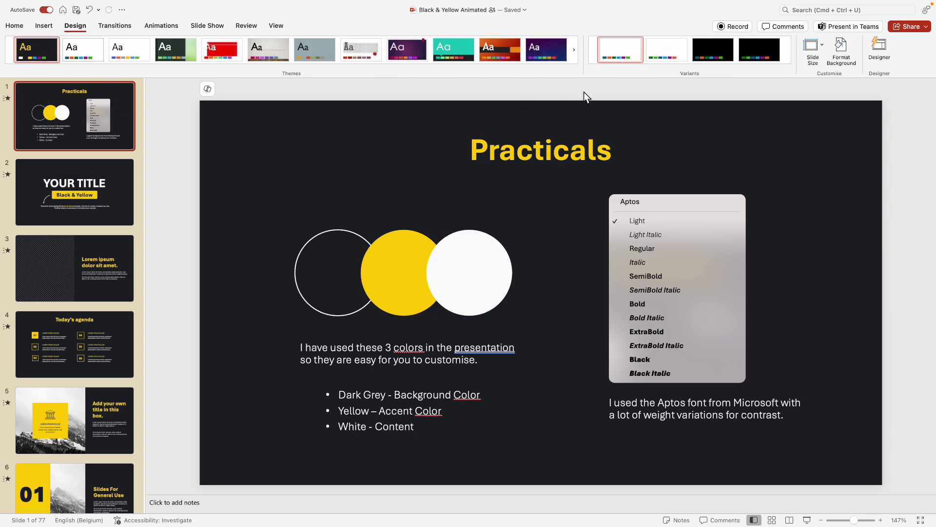
pyautogui.click(692, 67)
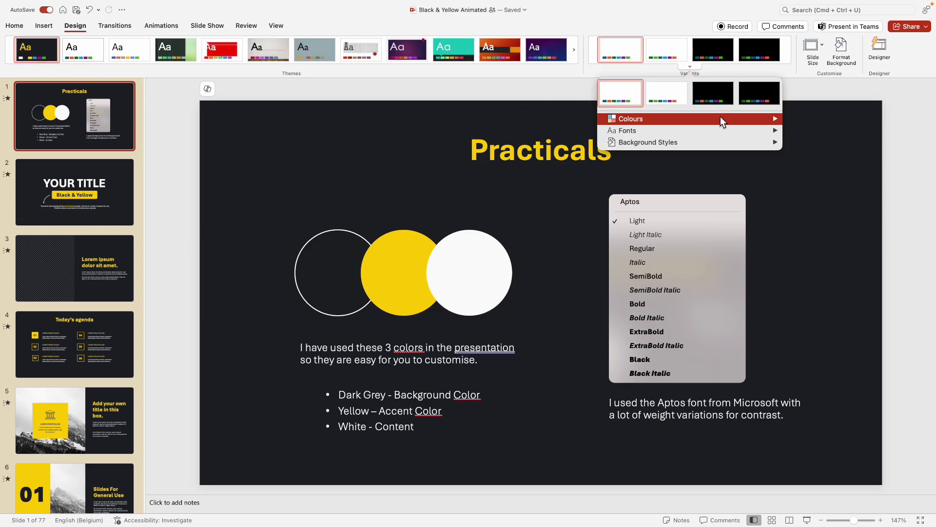
pyautogui.moveTo(721, 117)
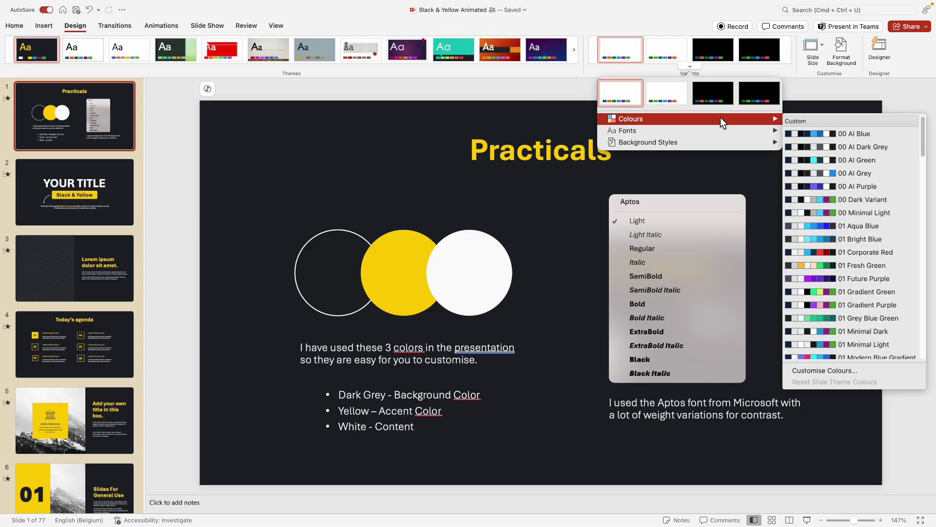
pyautogui.click(826, 372)
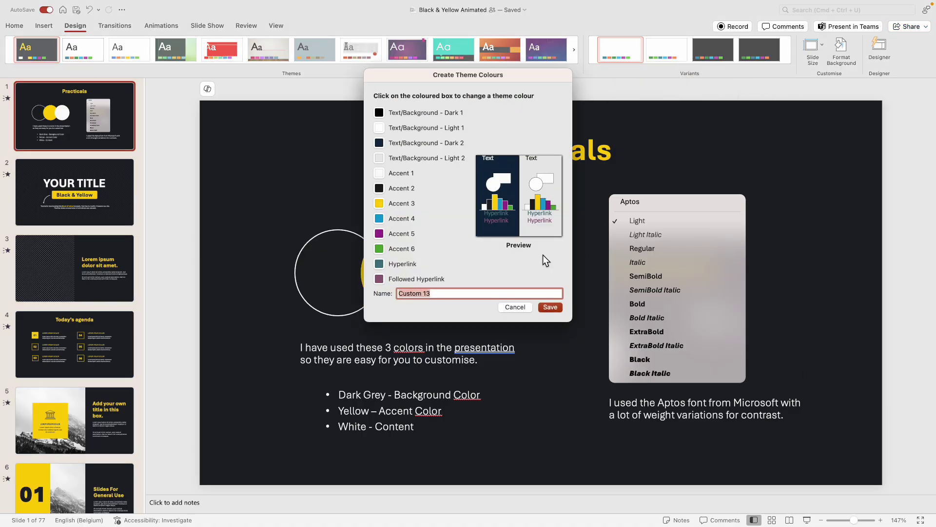
pyautogui.click(379, 203)
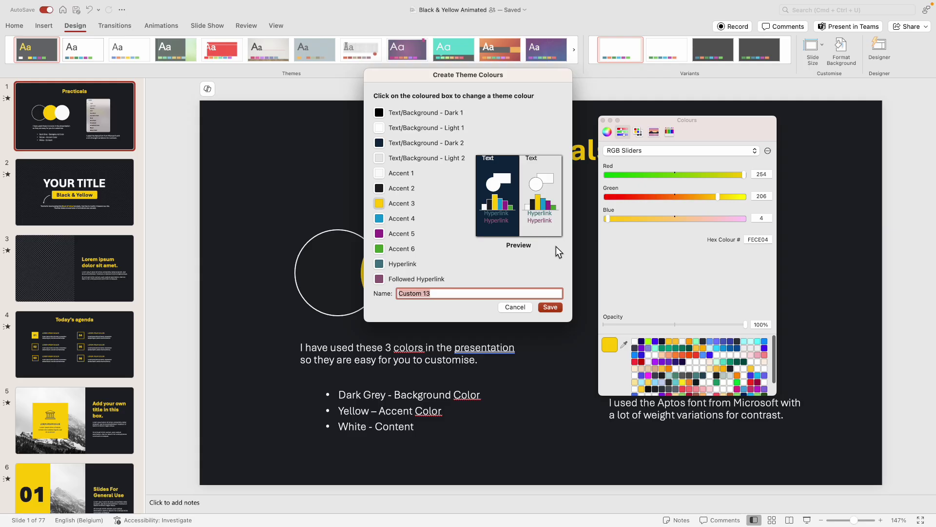
pyautogui.click(649, 341)
pyautogui.click(558, 307)
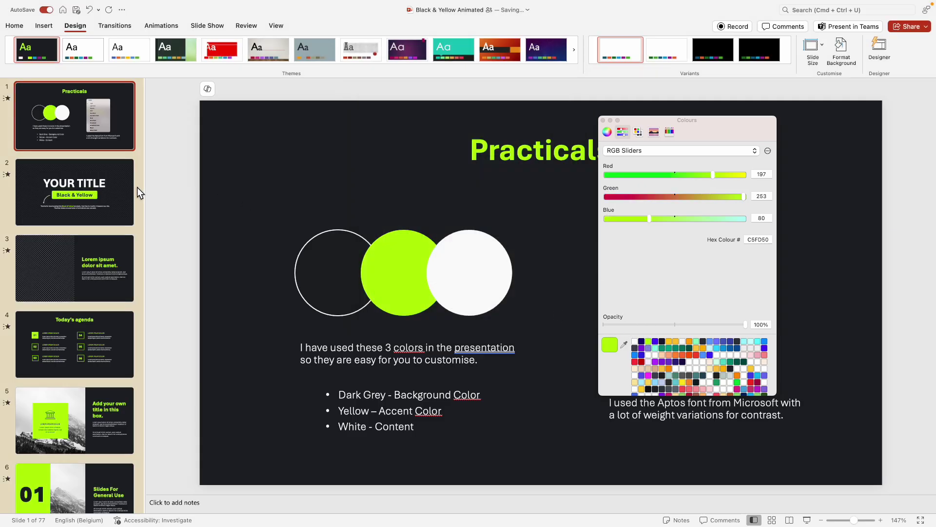
pyautogui.click(604, 120)
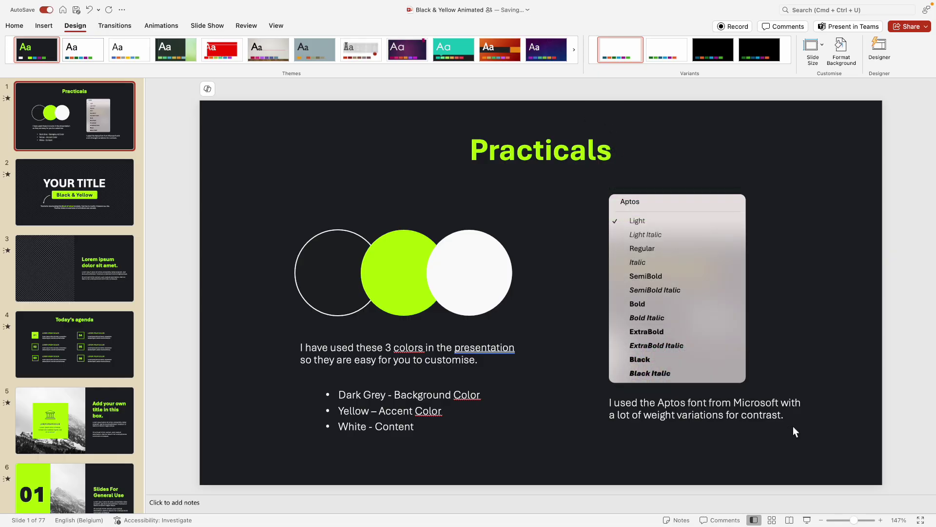
# Scroll through the Slide Sorter grid, open slide 6, then return to the grid.
pyautogui.click(774, 518)
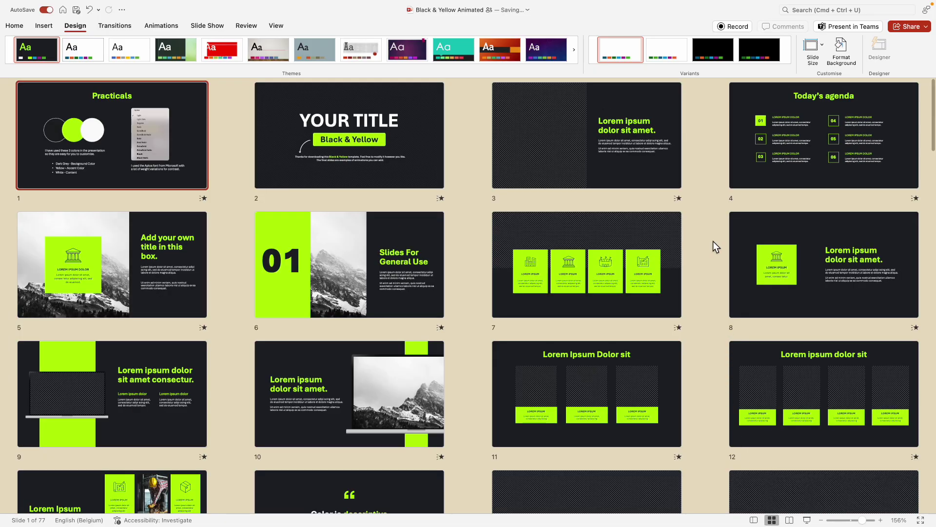
pyautogui.scroll(-10, 713, 241)
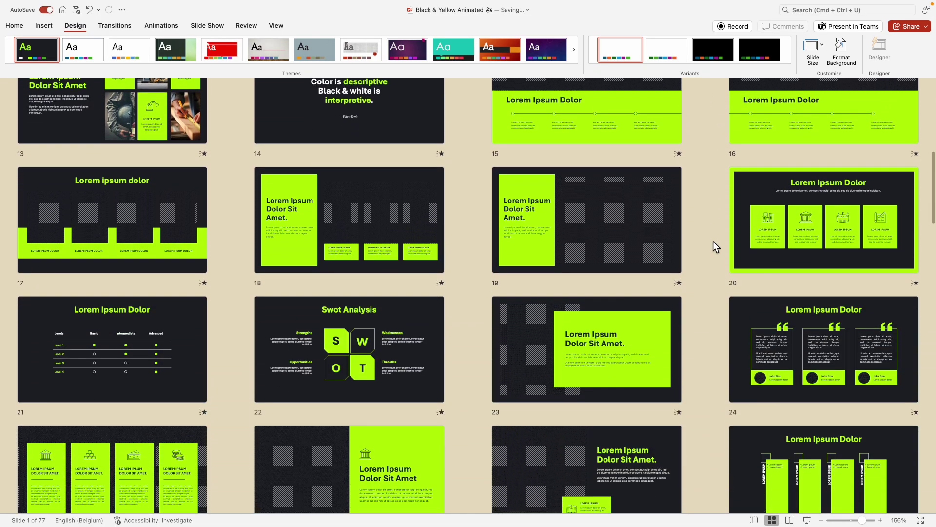
pyautogui.scroll(-7, 713, 241)
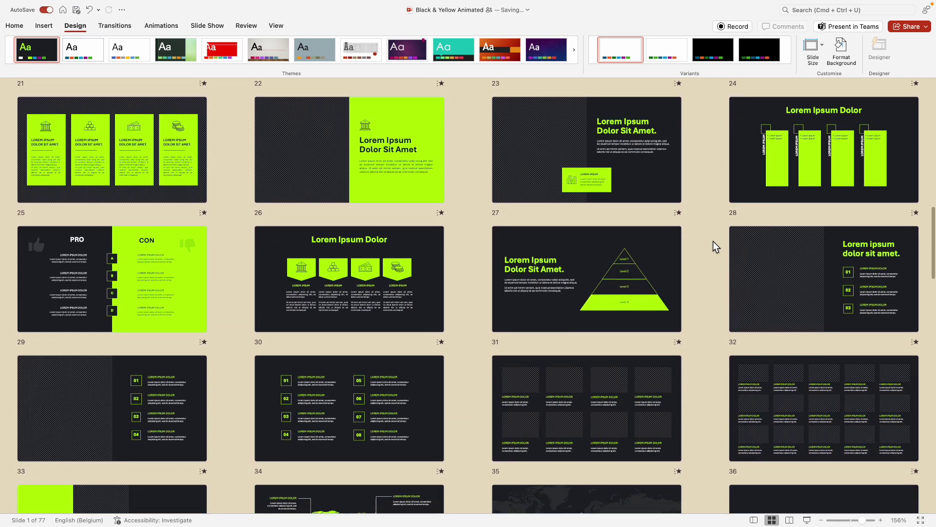
pyautogui.scroll(-5, 713, 241)
pyautogui.press('Home')
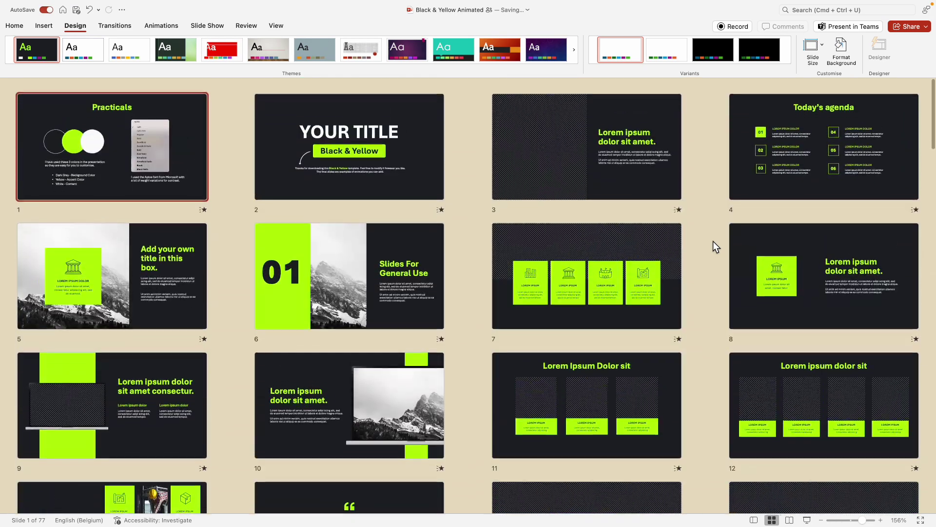
pyautogui.doubleClick(384, 277)
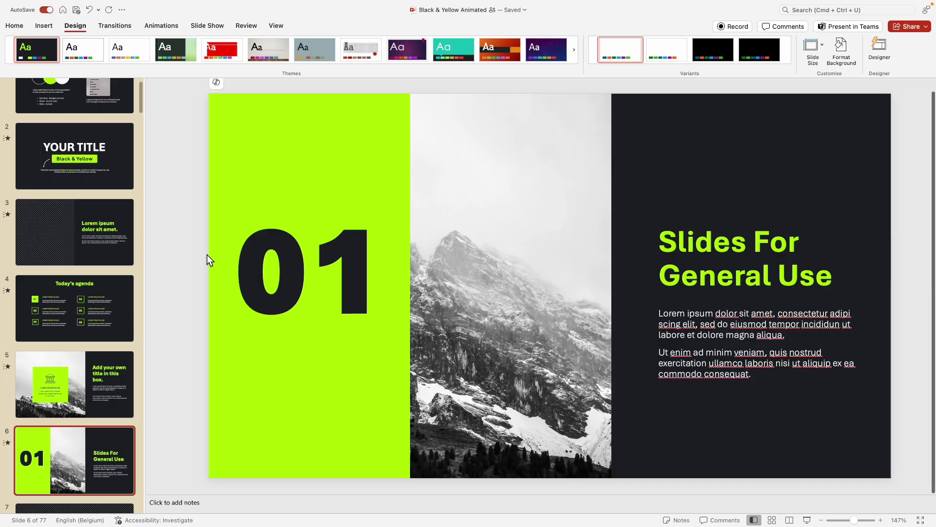
pyautogui.click(772, 519)
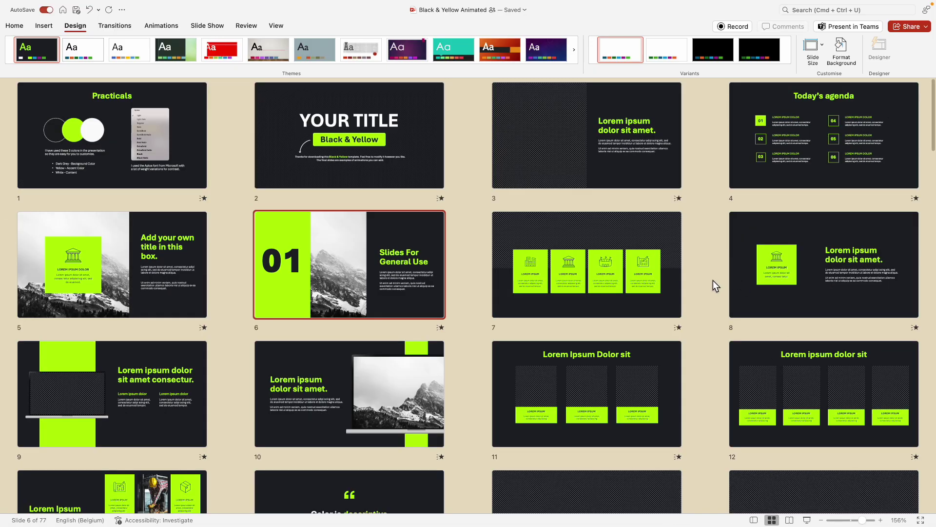
# Clear the grid selection and return to Normal view on slide 6.
pyautogui.scroll(-5, 713, 280)
pyautogui.scroll(5, 585, 302)
pyautogui.click(464, 326)
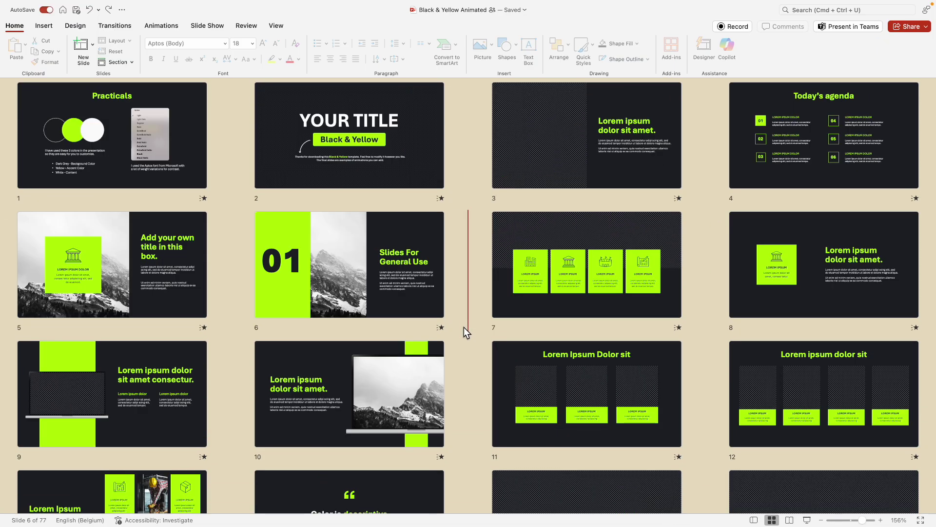
pyautogui.click(76, 26)
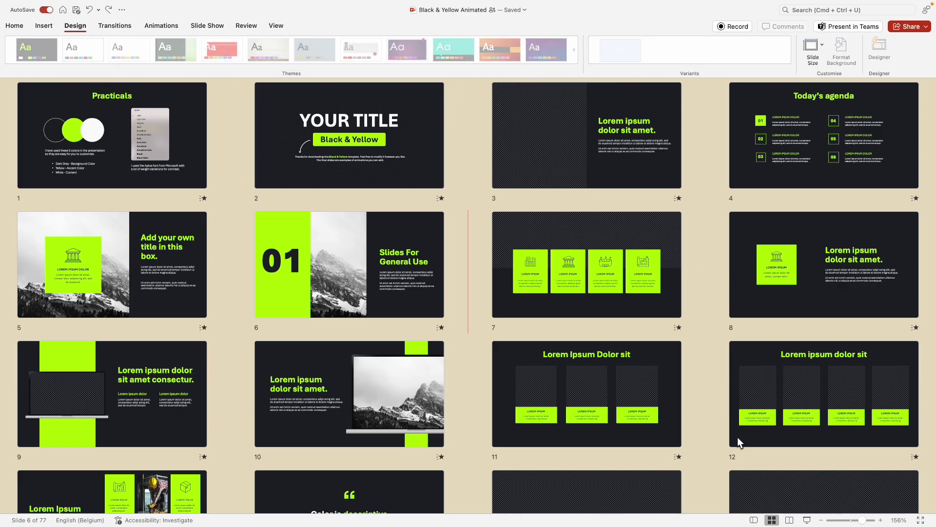
pyautogui.click(754, 520)
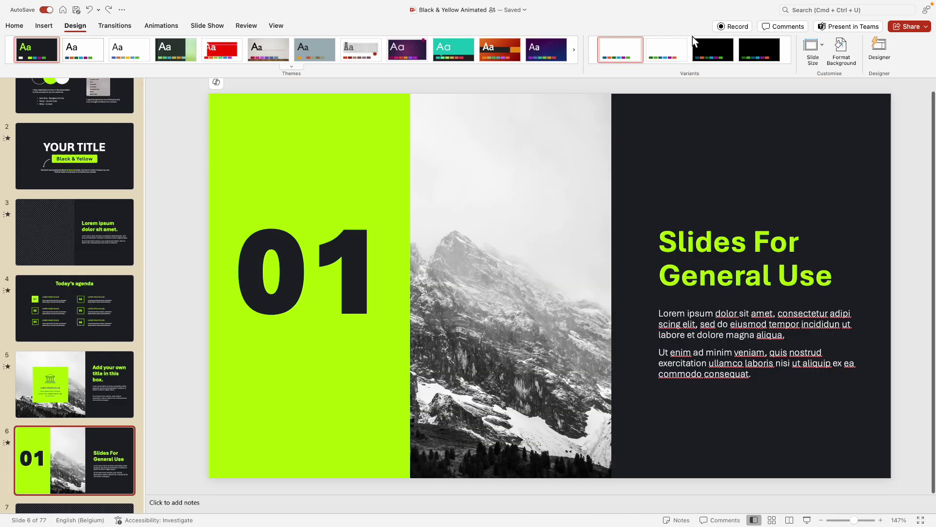
# Apply the Black & Blue theme colours, turning the lime accents cyan blue.
pyautogui.click(690, 67)
pyautogui.moveTo(743, 119)
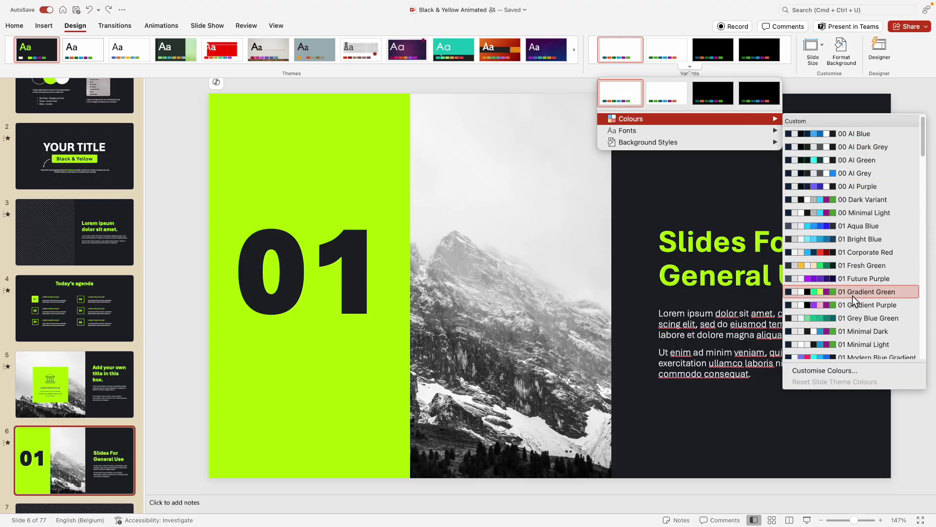
pyautogui.scroll(-10, 853, 296)
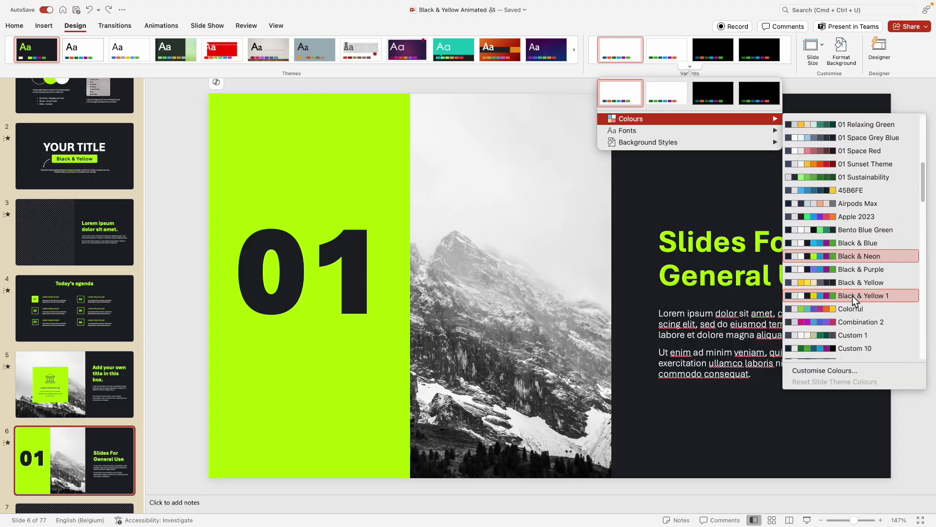
pyautogui.click(844, 242)
pyautogui.scroll(-10, 120, 256)
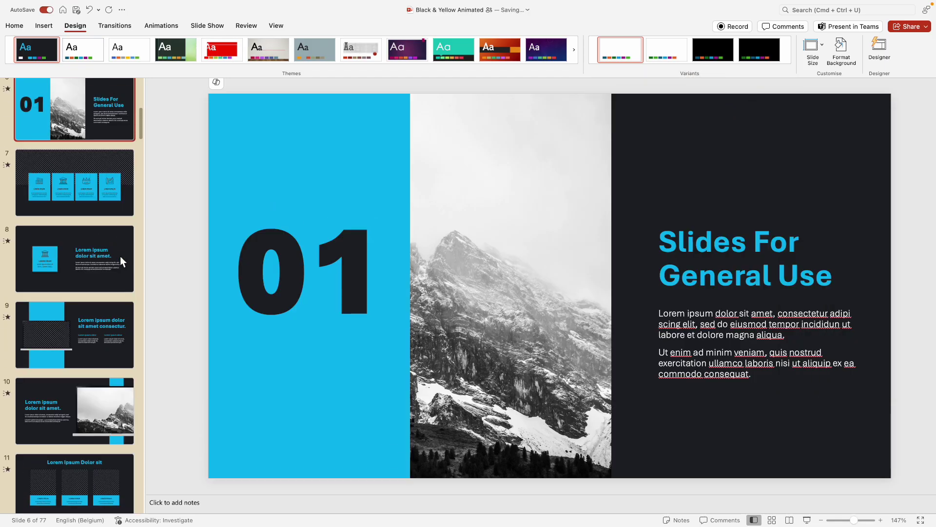
pyautogui.moveTo(149, 299); pyautogui.dragTo(237, 302)
pyautogui.scroll(-15, 163, 267)
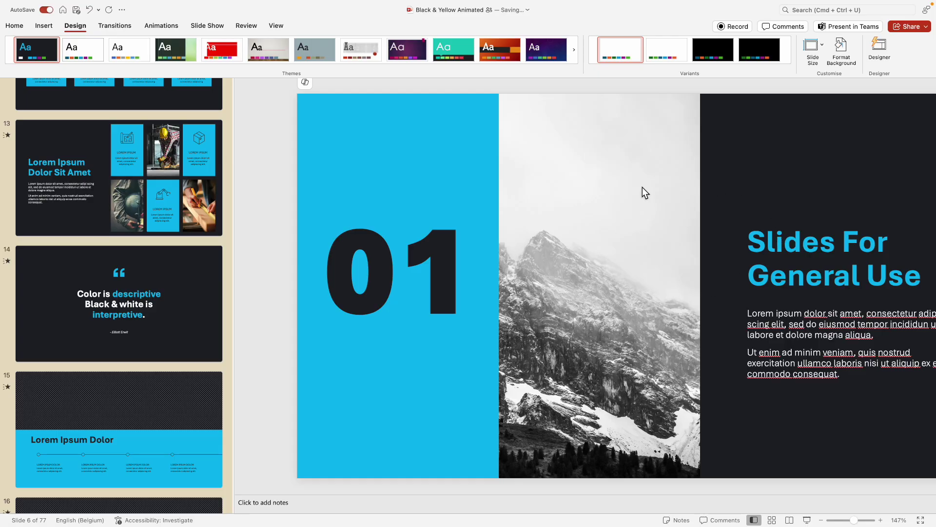
# Apply the Black & Purple theme colour scheme to the deck.
pyautogui.click(689, 66)
pyautogui.moveTo(720, 122)
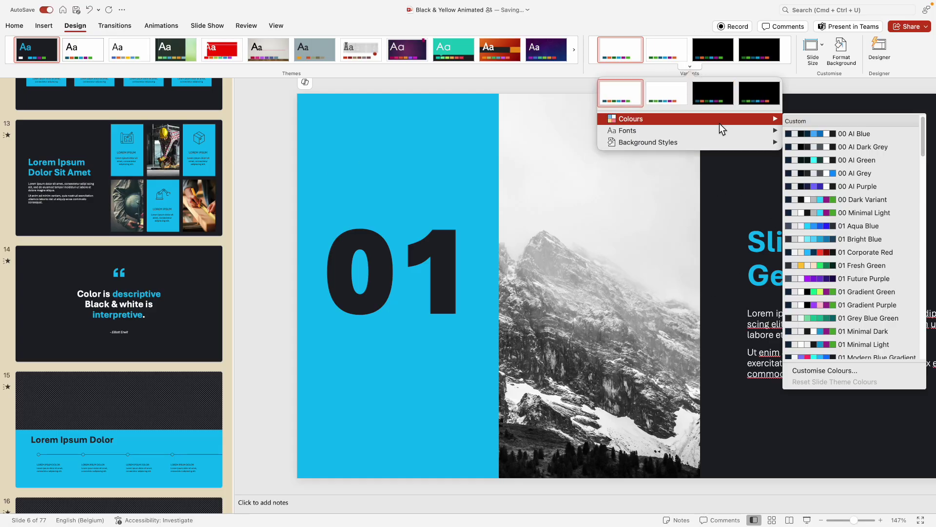
pyautogui.scroll(-10, 836, 257)
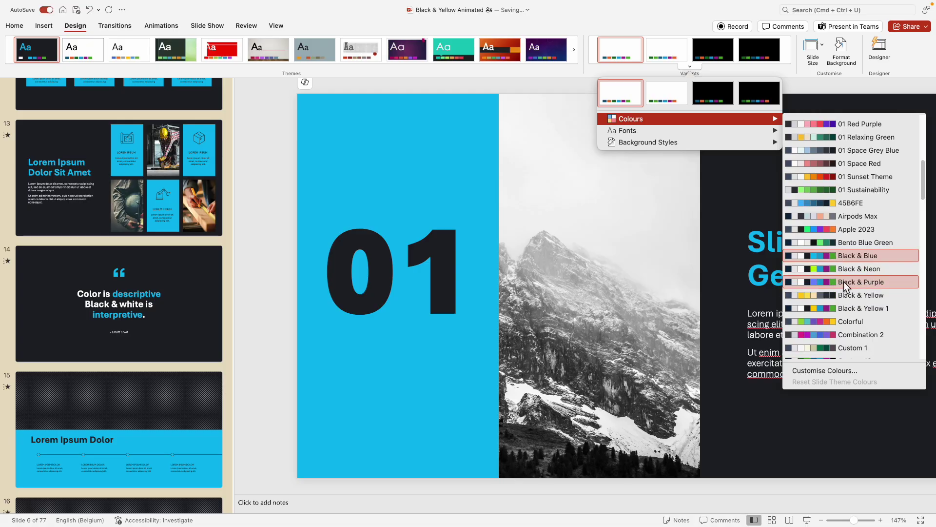
pyautogui.click(844, 282)
pyautogui.scroll(-5, 181, 293)
# Switch to Slide Sorter and scroll through all slides to review the new accents.
pyautogui.click(773, 520)
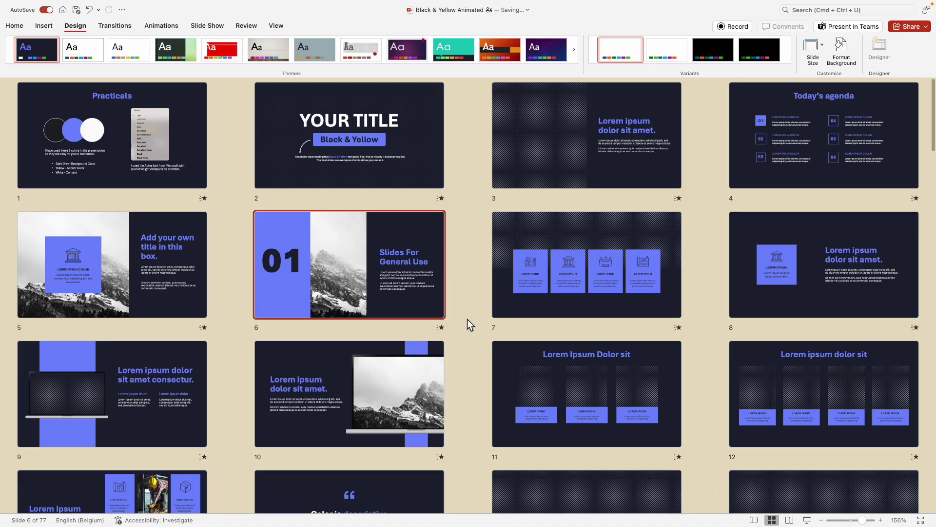
pyautogui.scroll(-4, 485, 286)
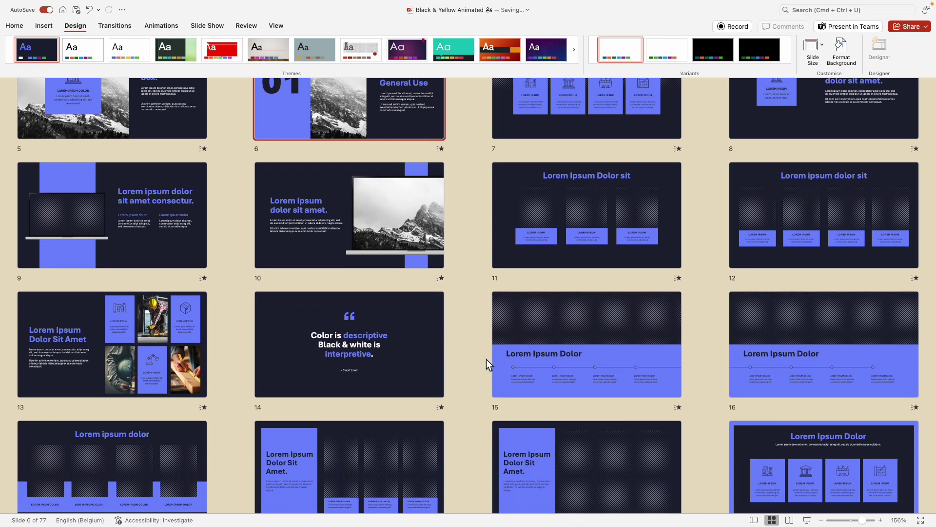
pyautogui.scroll(-14, 479, 365)
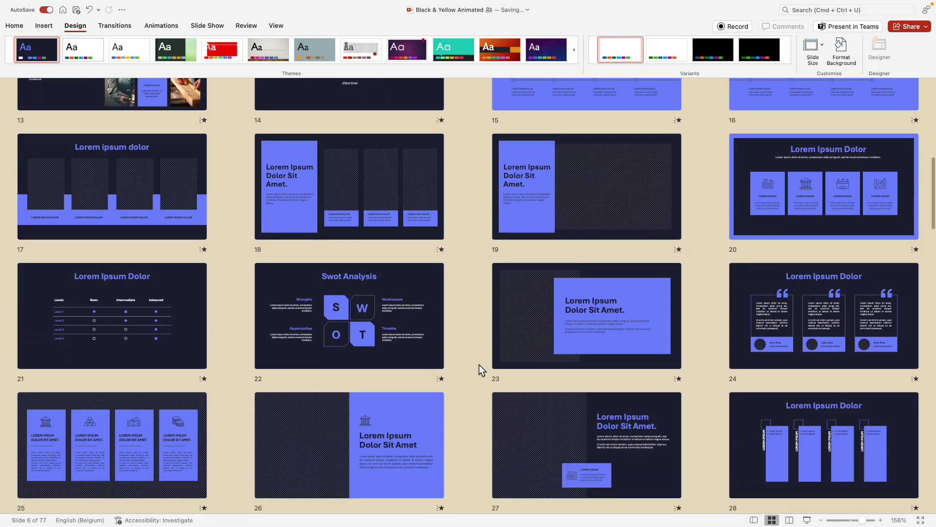
pyautogui.scroll(9, 479, 364)
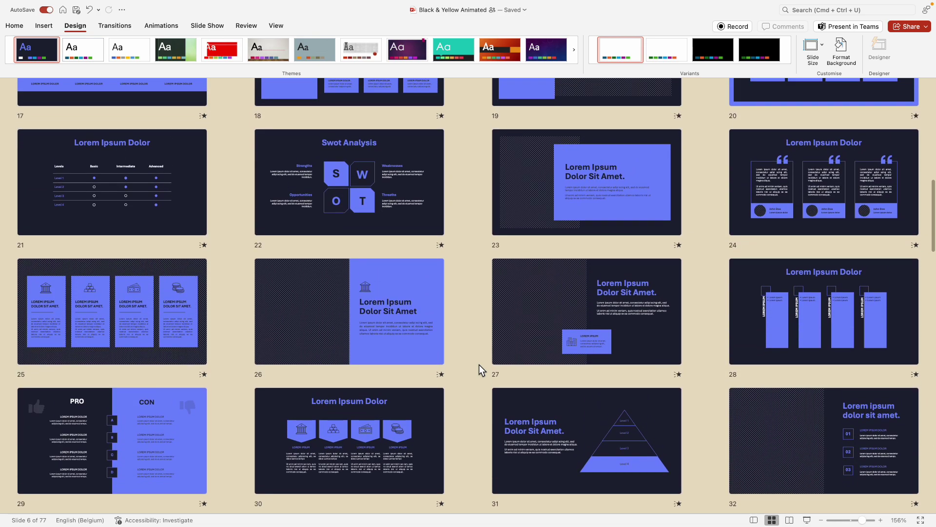
pyautogui.scroll(9, 479, 364)
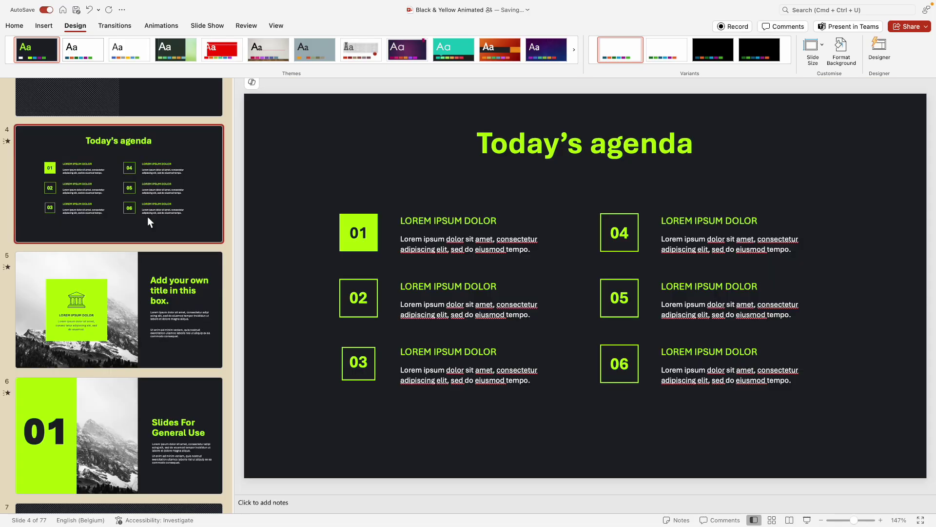
# Select slide 3 in the thumbnail pane, passing through slide 2.
pyautogui.scroll(5, 147, 217)
pyautogui.click(153, 246)
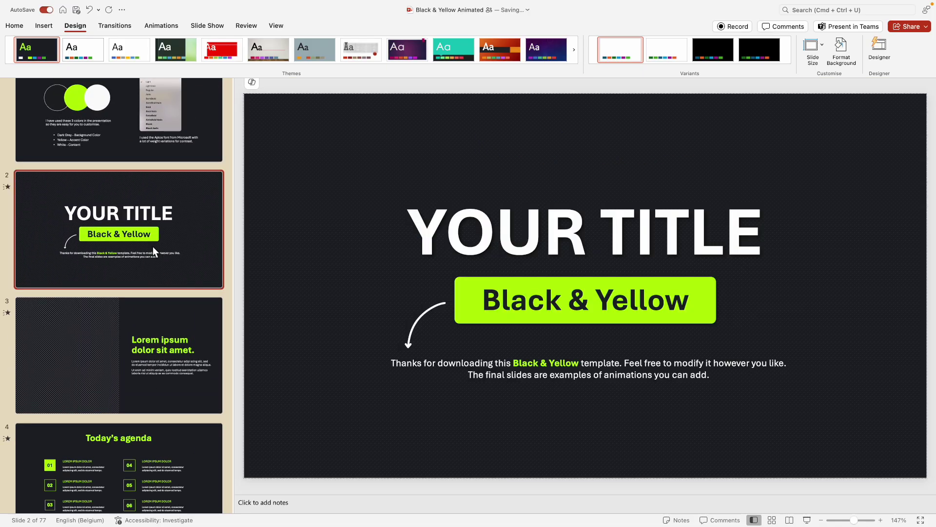
pyautogui.scroll(-3, 153, 247)
pyautogui.click(156, 198)
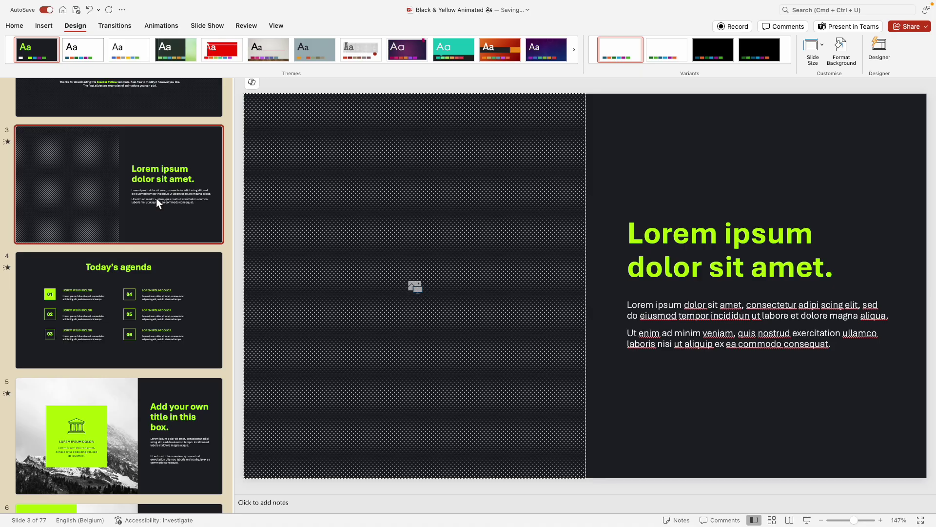
# Run the slide show from slide 3, advancing past the agenda to the three-card slide.
pyautogui.press('super+shift+Return')
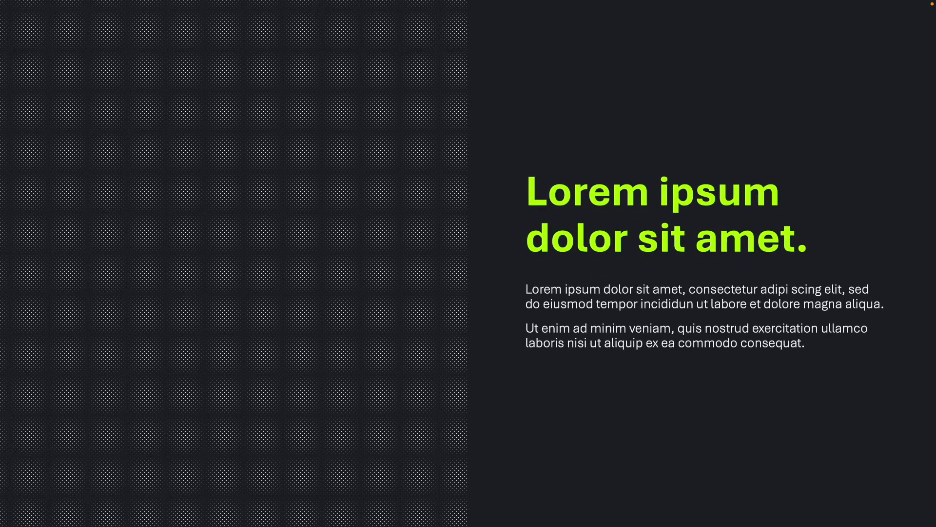
pyautogui.click(926, 420)
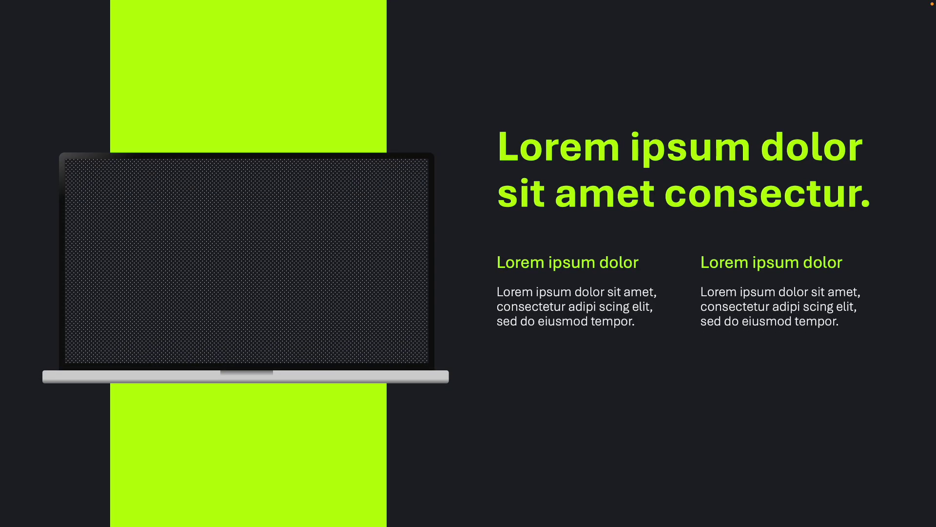
pyautogui.press('Right')
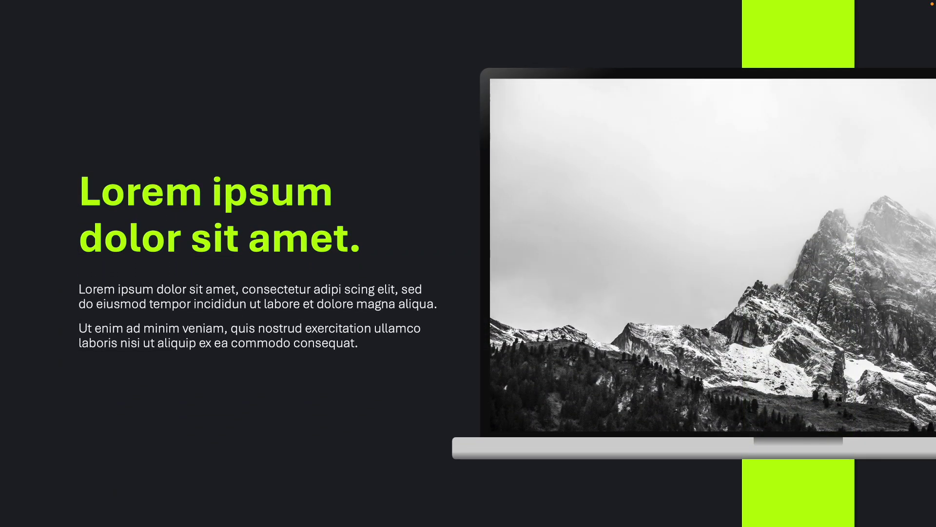
pyautogui.press('Right')
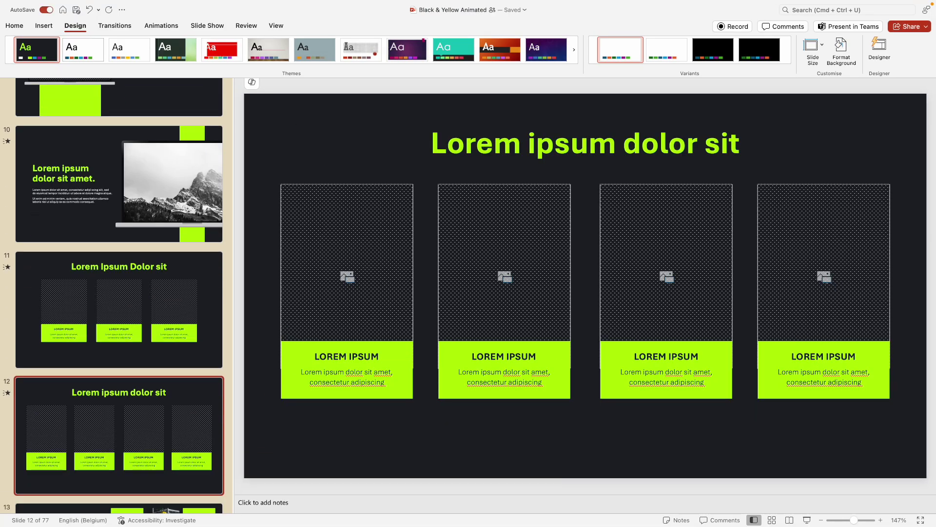
# Narrow the thumbnail pane and open the Animation Pane for slide 12, which lists no animations.
pyautogui.click(14, 26)
pyautogui.moveTo(233, 167); pyautogui.dragTo(176, 166)
pyautogui.click(233, 278)
pyautogui.click(163, 27)
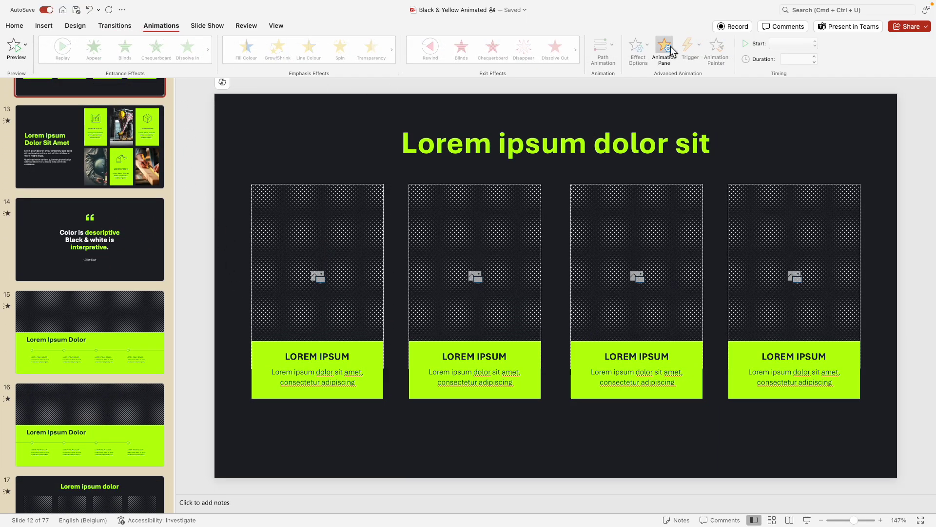
pyautogui.click(672, 51)
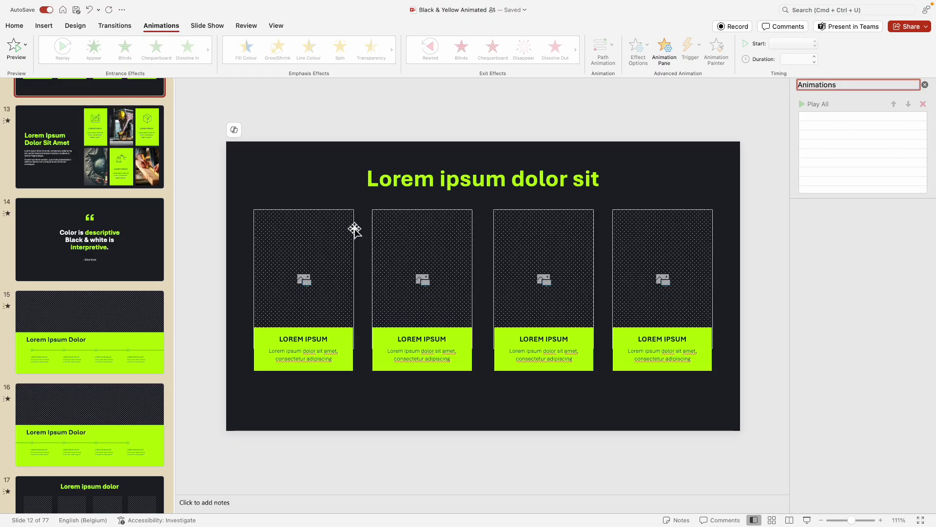
pyautogui.click(281, 30)
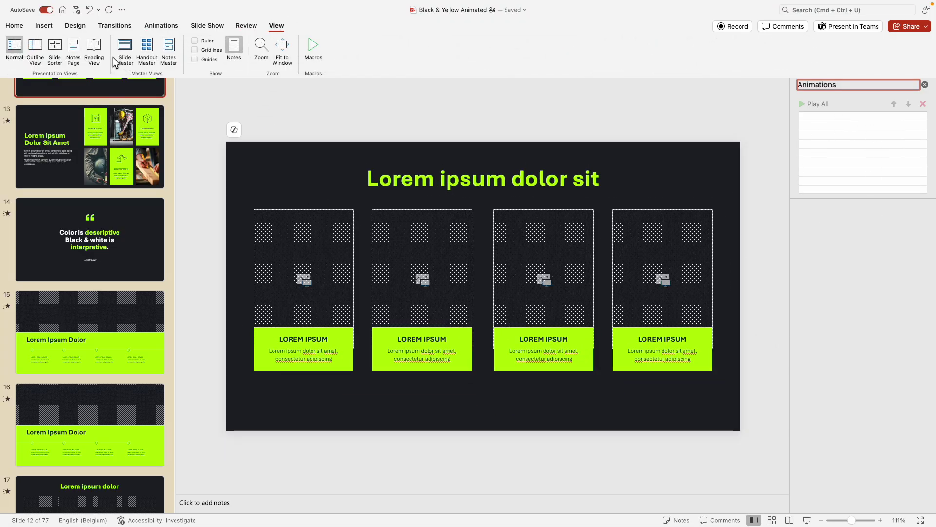
# In Slide Master view, inspect the Title Slide, picture-with-caption, picture-left and green-bar layouts' animations.
pyautogui.click(127, 44)
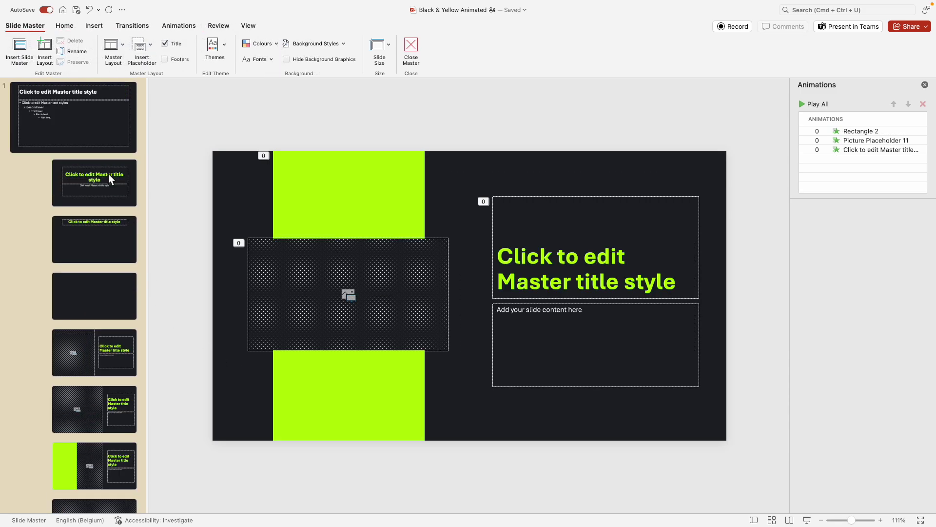
pyautogui.click(109, 181)
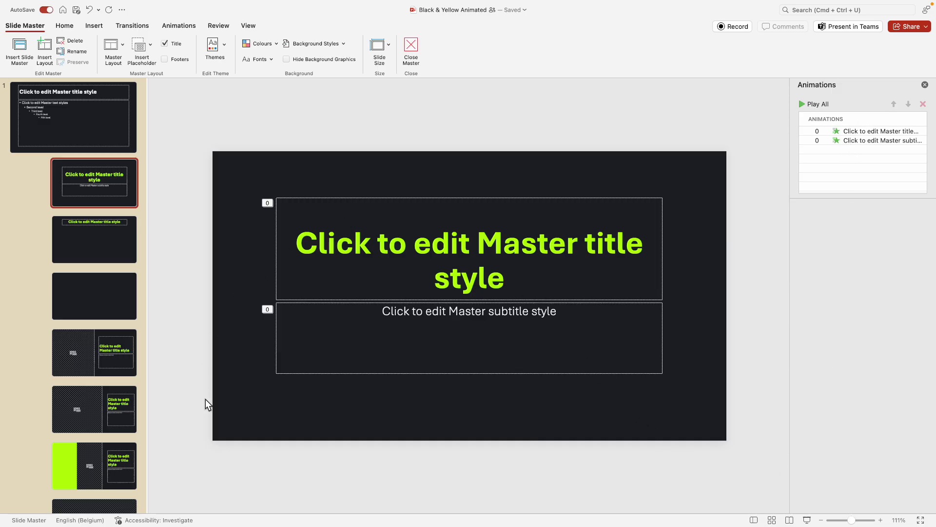
pyautogui.click(111, 257)
pyautogui.click(115, 349)
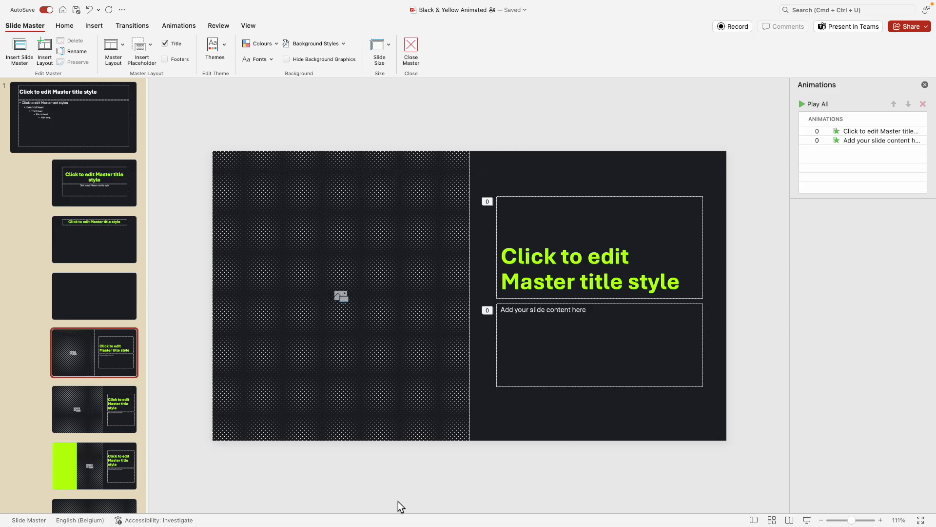
pyautogui.click(97, 412)
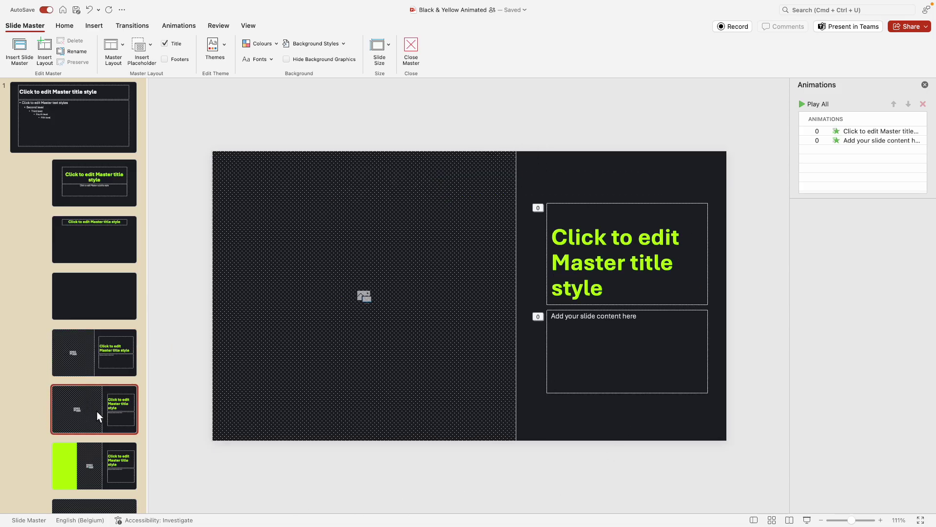
pyautogui.scroll(-2, 97, 411)
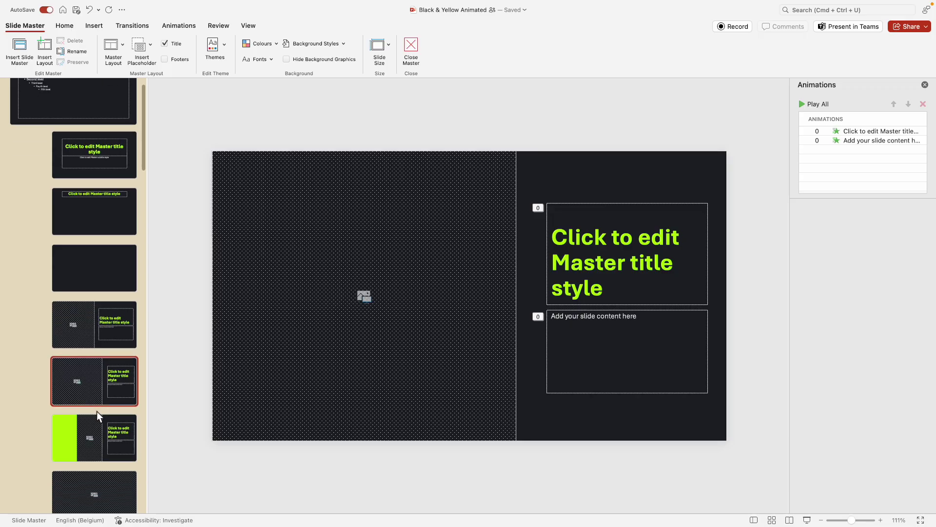
pyautogui.click(126, 436)
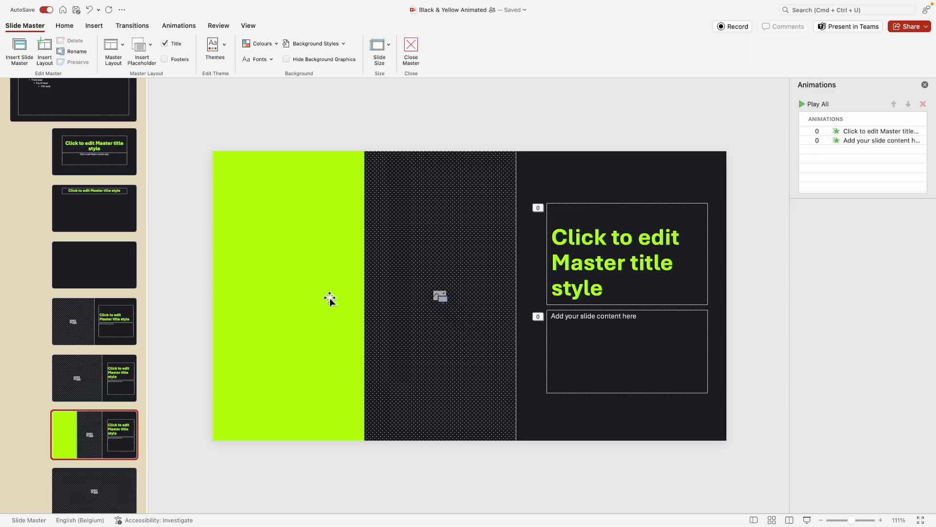
# Close Master view, select slide 6's 01 text box, then check slide 5's animation.
pyautogui.click(410, 48)
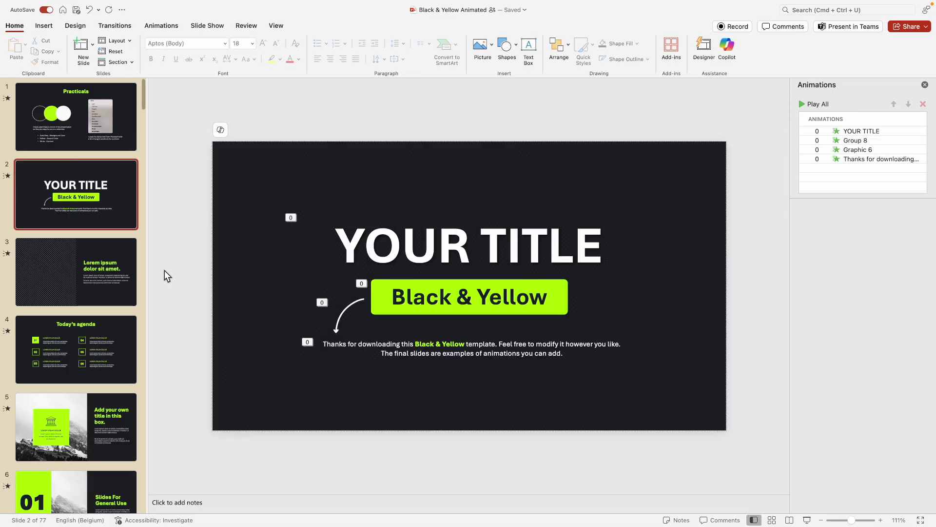
pyautogui.click(87, 481)
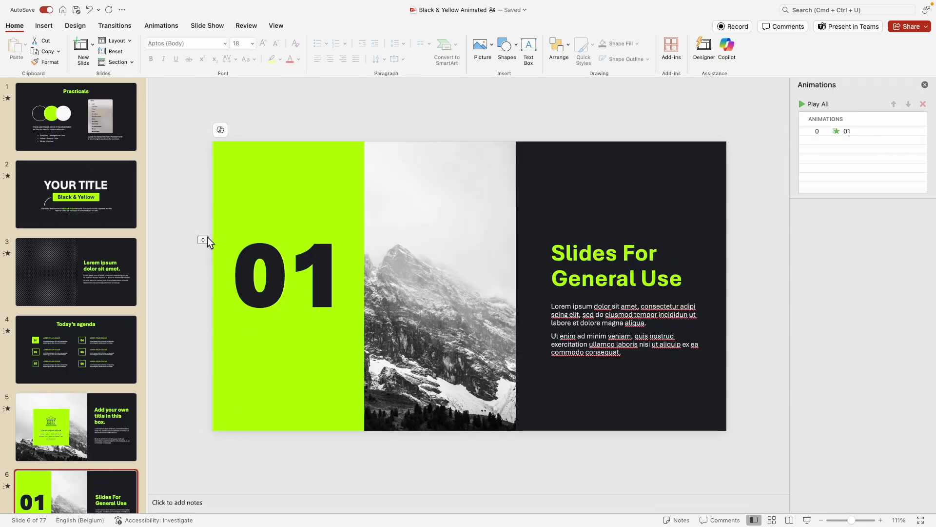
pyautogui.moveTo(173, 196); pyautogui.dragTo(397, 391)
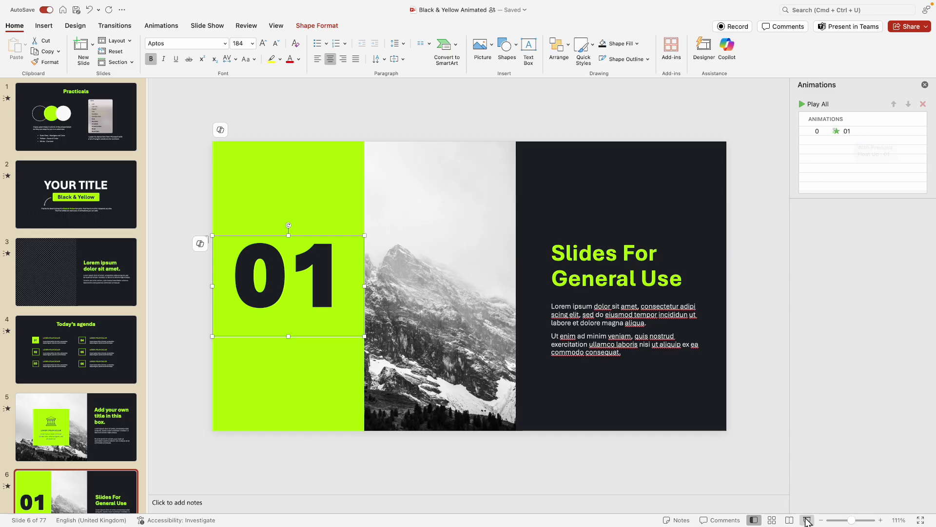
pyautogui.scroll(-5, 93, 357)
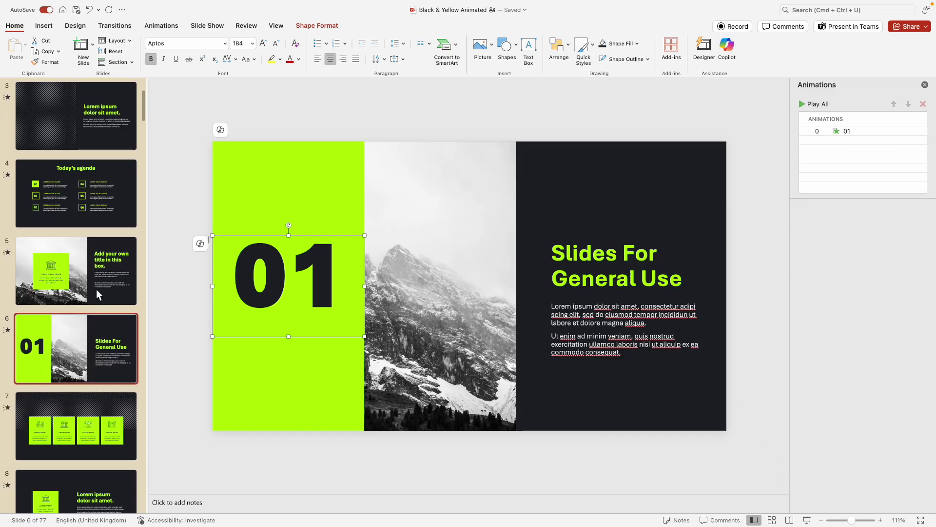
pyautogui.click(95, 289)
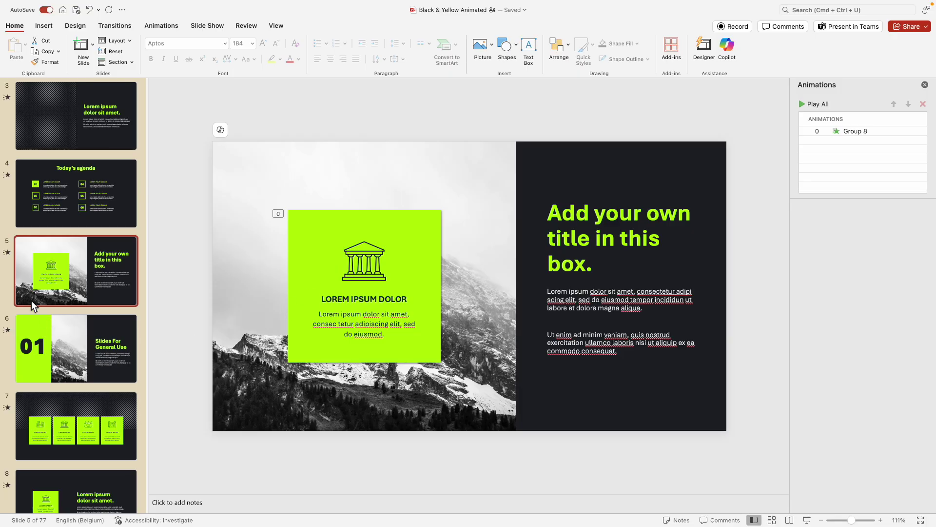
pyautogui.scroll(-6, 31, 301)
# Open slide 9's animations, then scroll the whole deck to review the yellow accents.
pyautogui.click(52, 347)
pyautogui.scroll(-2, 51, 346)
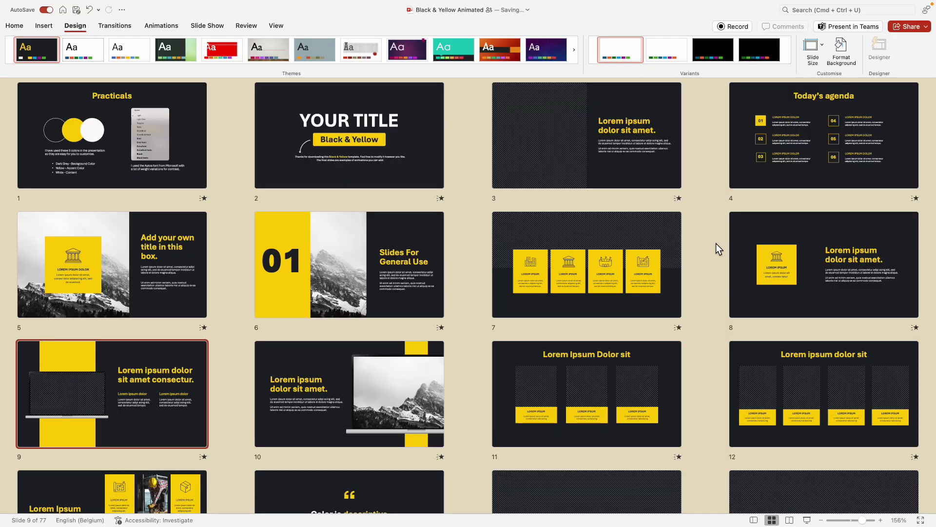
pyautogui.scroll(-5, 716, 248)
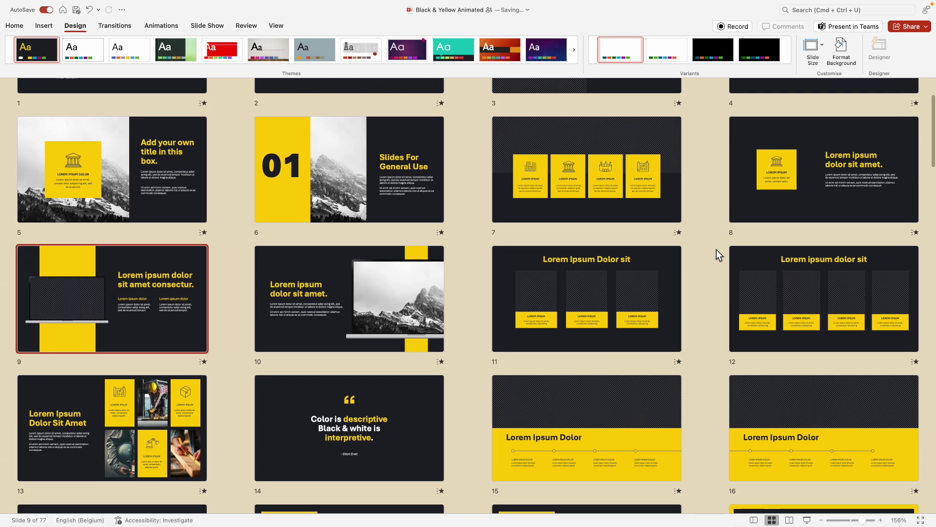
pyautogui.scroll(-8, 716, 250)
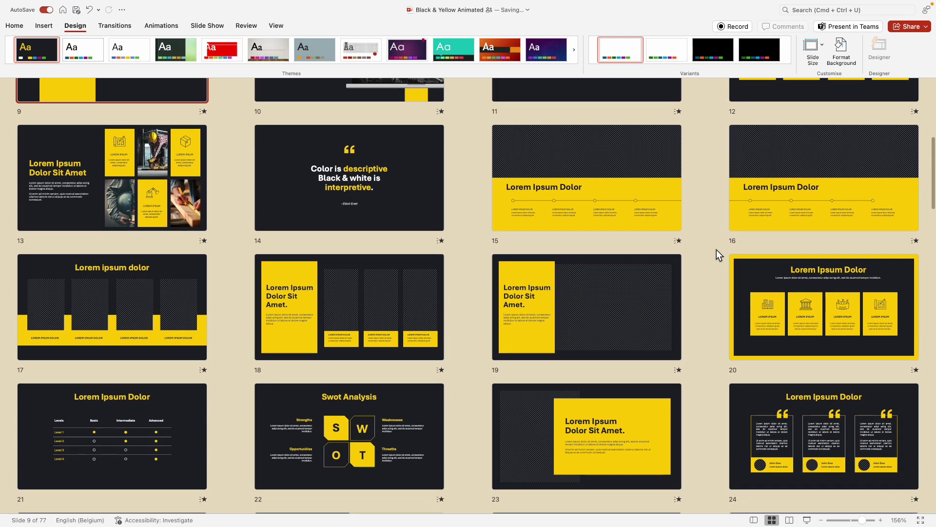
pyautogui.scroll(-7, 716, 250)
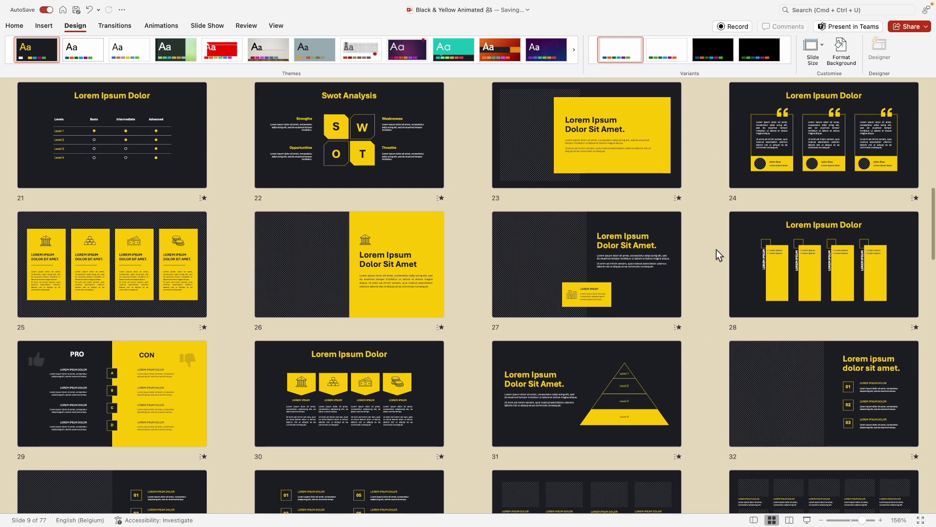
pyautogui.scroll(-5, 716, 250)
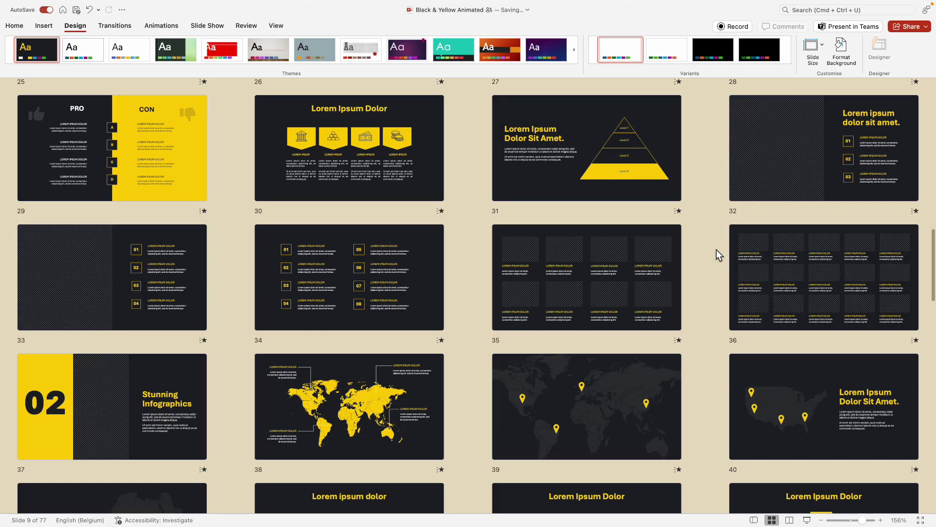
pyautogui.scroll(6, 716, 249)
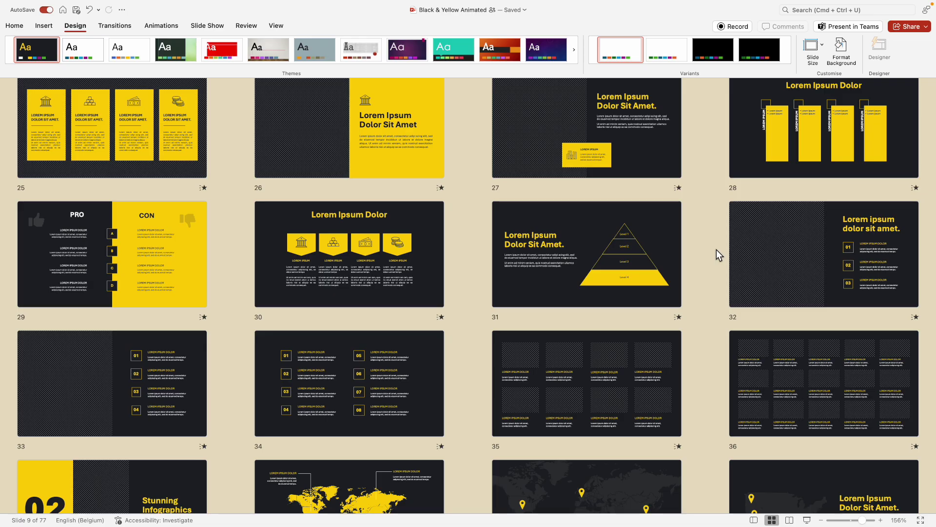
pyautogui.scroll(9, 716, 249)
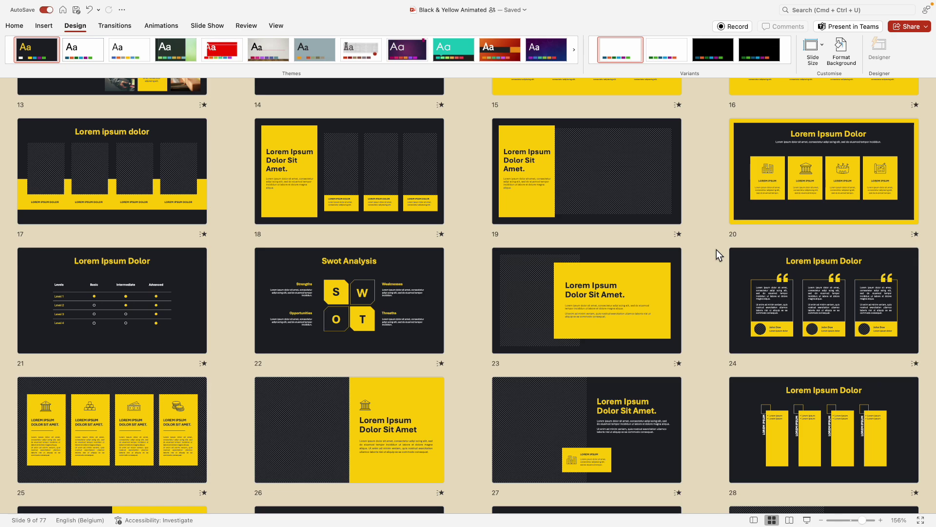
pyautogui.scroll(10, 716, 250)
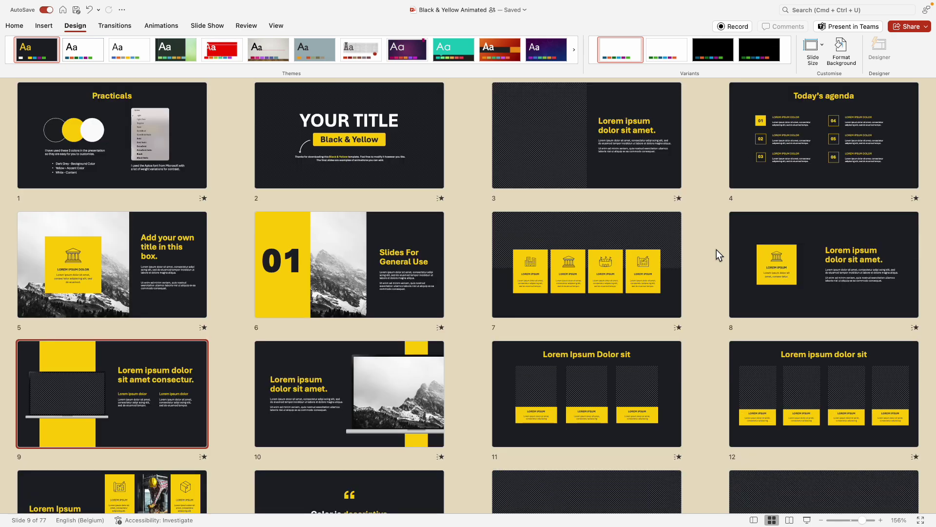